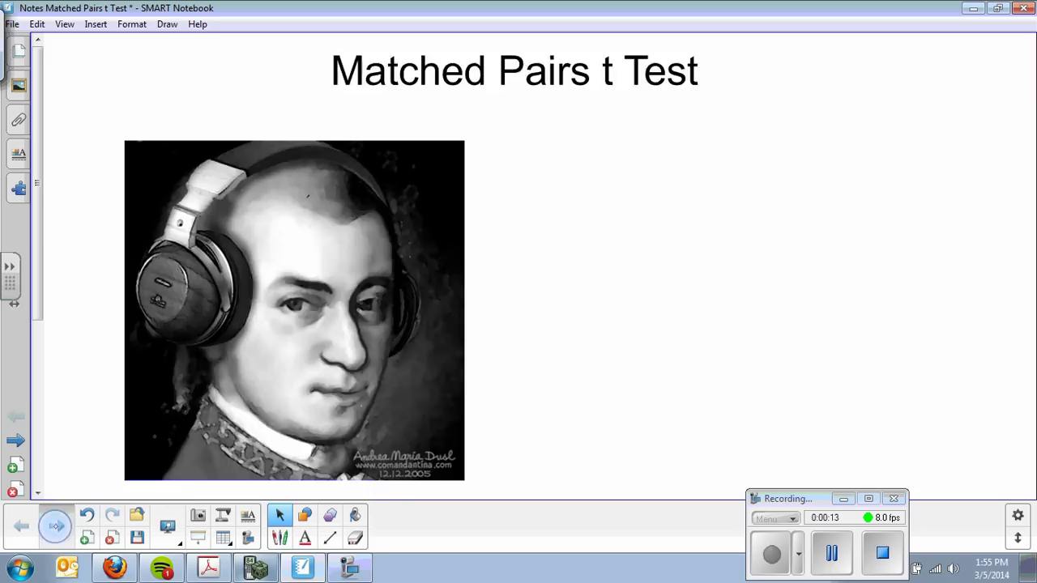
- Advance from the Mozart title page to the matched pairs procedures page
left_click(56, 526)
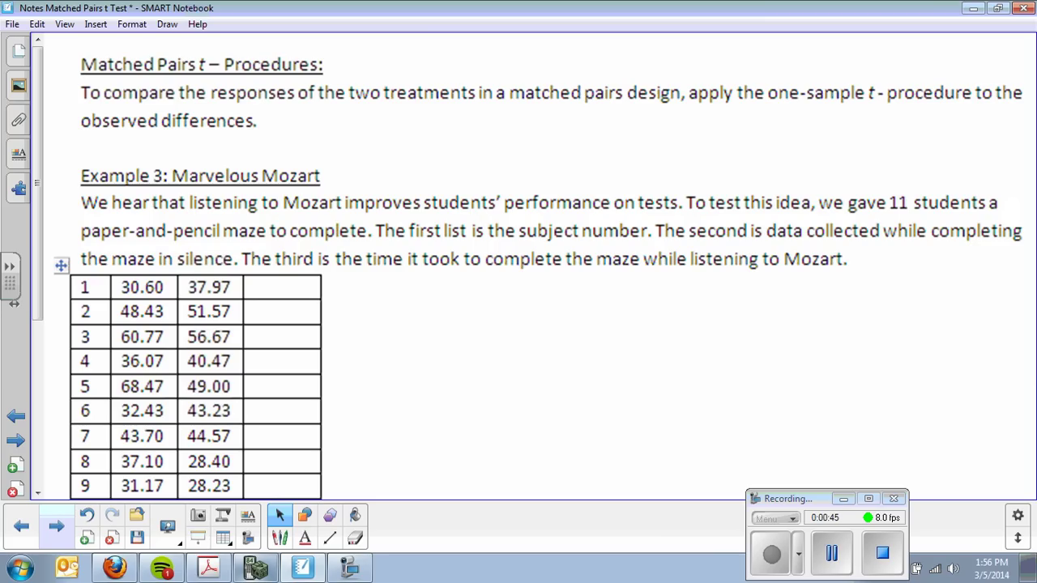
- Scroll down so all eleven rows of the Example 3 maze-time table are visible
scroll(518, 283, "down", 2)
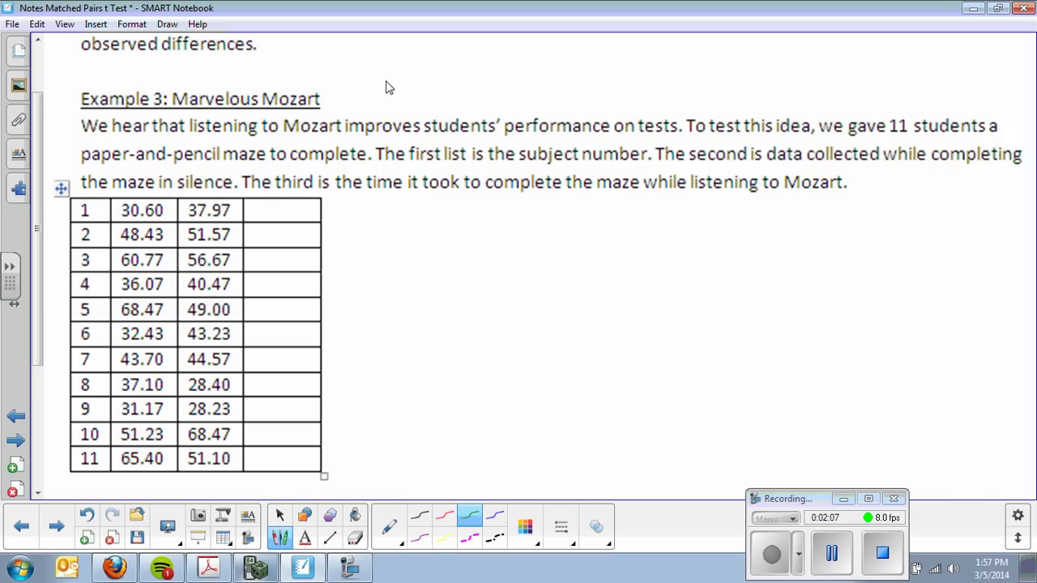
- Draw arrows over the two time columns and write differences -7.37, -3.14, 4.1 for rows 1-3
mouse_move(142, 173)
left_mouse_down()
mouse_move(140, 188)
mouse_move(148, 186)
left_mouse_up()
left_click_drag(209, 163, 204, 183)
mouse_move(198, 178)
left_mouse_down()
mouse_move(271, 216)
mouse_move(294, 208)
mouse_move(286, 215)
left_mouse_up()
left_click(278, 215)
left_click_drag(300, 202, 306, 217)
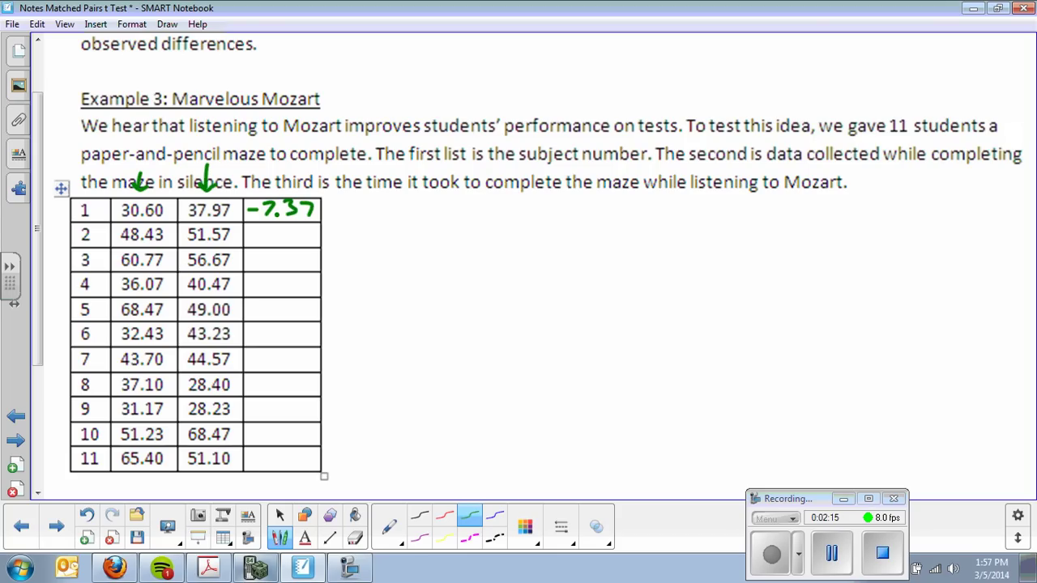
left_click_drag(250, 236, 262, 236)
mouse_move(264, 228)
left_mouse_down()
mouse_move(275, 234)
mouse_move(264, 245)
mouse_move(292, 243)
left_mouse_up()
left_click(282, 241)
mouse_move(301, 227)
left_mouse_down()
mouse_move(307, 244)
mouse_move(276, 269)
left_mouse_up()
left_click(284, 266)
mouse_move(295, 250)
left_mouse_down()
mouse_move(296, 269)
mouse_move(264, 284)
mouse_move(283, 284)
left_mouse_up()
left_click(272, 278)
- Write the differences -4.4, 19.47, -10.8 and -.87 for rows 4-7
mouse_move(281, 274)
left_mouse_down()
mouse_move(281, 292)
mouse_move(306, 292)
mouse_move(251, 316)
mouse_move(289, 316)
left_mouse_up()
left_click(287, 288)
left_click(273, 315)
mouse_move(290, 302)
left_mouse_down()
mouse_move(296, 319)
mouse_move(260, 342)
left_mouse_up()
mouse_move(276, 327)
left_mouse_down()
mouse_move(269, 340)
mouse_move(277, 329)
left_mouse_up()
left_click(286, 341)
left_click_drag(304, 327, 302, 327)
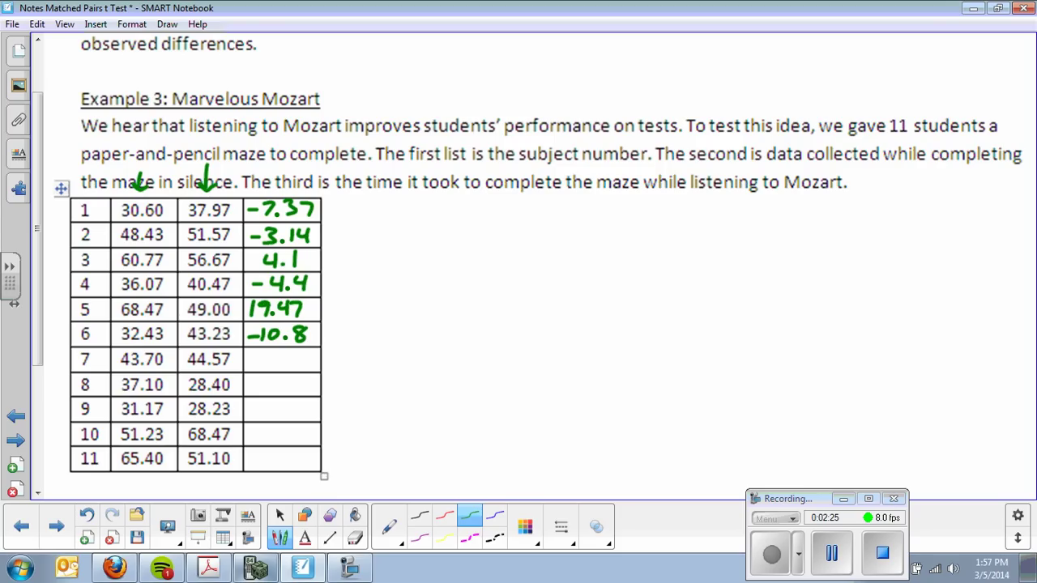
left_click(264, 366)
mouse_move(248, 359)
left_mouse_down()
mouse_move(291, 357)
mouse_move(297, 367)
mouse_move(264, 380)
mouse_move(290, 379)
mouse_move(285, 394)
mouse_move(255, 406)
mouse_move(266, 417)
mouse_move(283, 405)
mouse_move(309, 409)
left_mouse_up()
- Write the differences 8.7, 2.94, -17.24 and 14.3 for rows 8-11, then stop inking
left_click(280, 391)
left_click(274, 417)
mouse_move(306, 406)
left_mouse_down()
mouse_move(305, 418)
mouse_move(258, 432)
left_mouse_up()
mouse_move(262, 426)
left_mouse_down()
mouse_move(261, 441)
mouse_move(299, 442)
left_mouse_up()
left_click(280, 441)
mouse_move(303, 434)
left_mouse_down()
mouse_move(314, 442)
mouse_move(256, 469)
mouse_move(278, 463)
left_mouse_up()
mouse_move(278, 452)
left_mouse_down()
mouse_move(278, 470)
mouse_move(302, 452)
mouse_move(293, 467)
left_mouse_up()
left_click(287, 467)
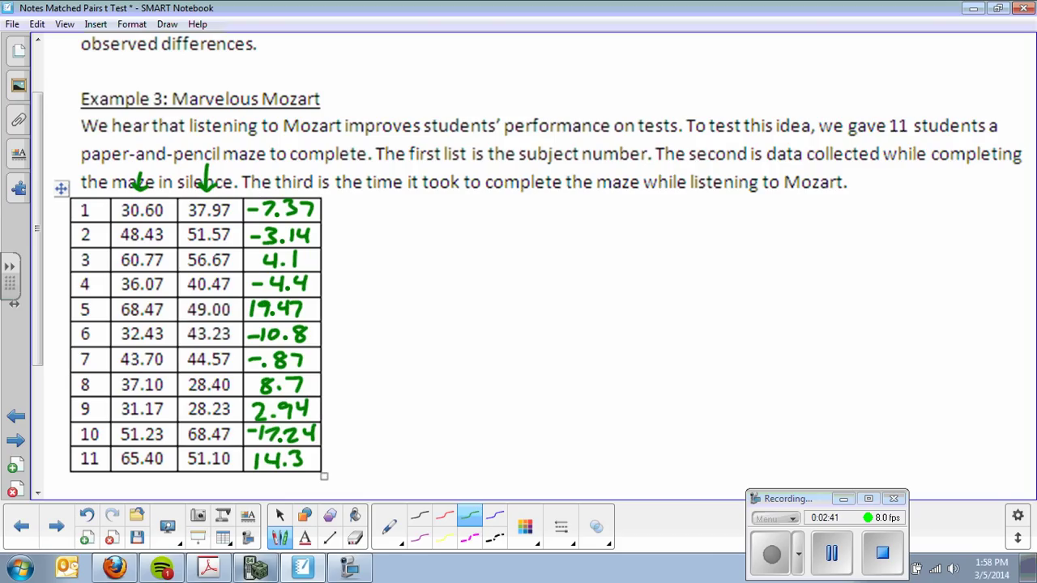
key("Escape")
- Draw + and − signs beside the table, circle subject 5, and underline 68.47 and 49.00
mouse_move(380, 203)
left_mouse_down()
mouse_move(381, 224)
mouse_move(399, 214)
left_mouse_up()
left_click_drag(372, 259, 397, 259)
mouse_move(99, 293)
left_mouse_down()
mouse_move(71, 301)
mouse_move(109, 297)
left_mouse_up()
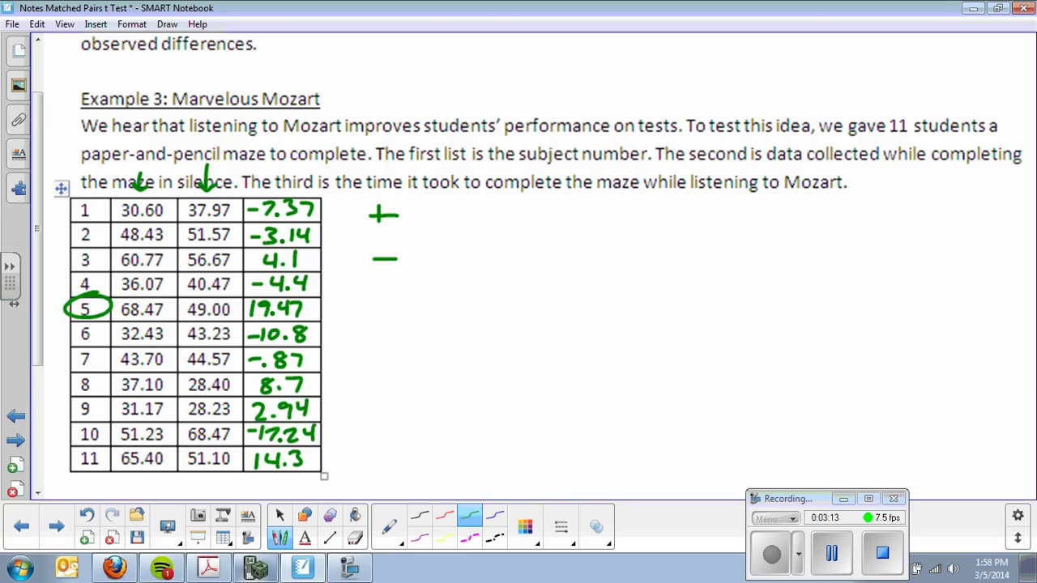
left_click_drag(116, 319, 170, 319)
left_click_drag(188, 316, 236, 317)
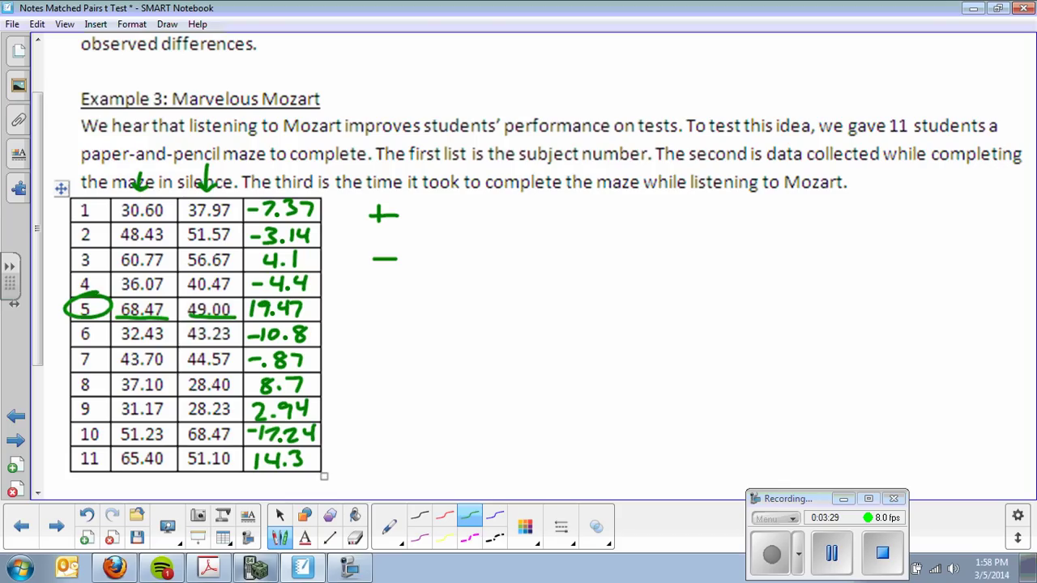
- Write 'DID BETTER W/ MOZART' beside the plus sign
left_click_drag(426, 207, 427, 224)
mouse_move(428, 207)
left_mouse_down()
mouse_move(442, 213)
mouse_move(427, 222)
left_mouse_up()
mouse_move(452, 208)
left_mouse_down()
mouse_move(451, 223)
mouse_move(463, 223)
left_mouse_up()
mouse_move(464, 208)
left_mouse_down()
mouse_move(476, 214)
mouse_move(463, 224)
left_mouse_up()
mouse_move(503, 213)
left_mouse_down()
mouse_move(505, 227)
mouse_move(538, 224)
mouse_move(538, 208)
left_mouse_up()
left_click_drag(523, 216, 535, 217)
left_click_drag(537, 209, 559, 224)
mouse_move(568, 209)
left_mouse_down()
mouse_move(569, 225)
mouse_move(582, 208)
left_mouse_up()
left_click_drag(568, 216, 586, 223)
mouse_move(587, 208)
left_mouse_down()
mouse_move(598, 223)
mouse_move(648, 211)
left_mouse_up()
left_click_drag(661, 200, 647, 224)
mouse_move(683, 219)
left_mouse_down()
mouse_move(687, 209)
mouse_move(718, 212)
left_mouse_up()
mouse_move(725, 207)
left_mouse_down()
mouse_move(739, 207)
mouse_move(734, 221)
left_mouse_up()
mouse_move(748, 220)
left_mouse_down()
mouse_move(761, 209)
mouse_move(767, 222)
left_mouse_up()
left_click_drag(754, 216, 765, 216)
mouse_move(771, 209)
left_mouse_down()
mouse_move(771, 222)
mouse_move(783, 221)
left_mouse_up()
mouse_move(795, 209)
left_mouse_down()
mouse_move(795, 223)
mouse_move(810, 207)
left_mouse_up()
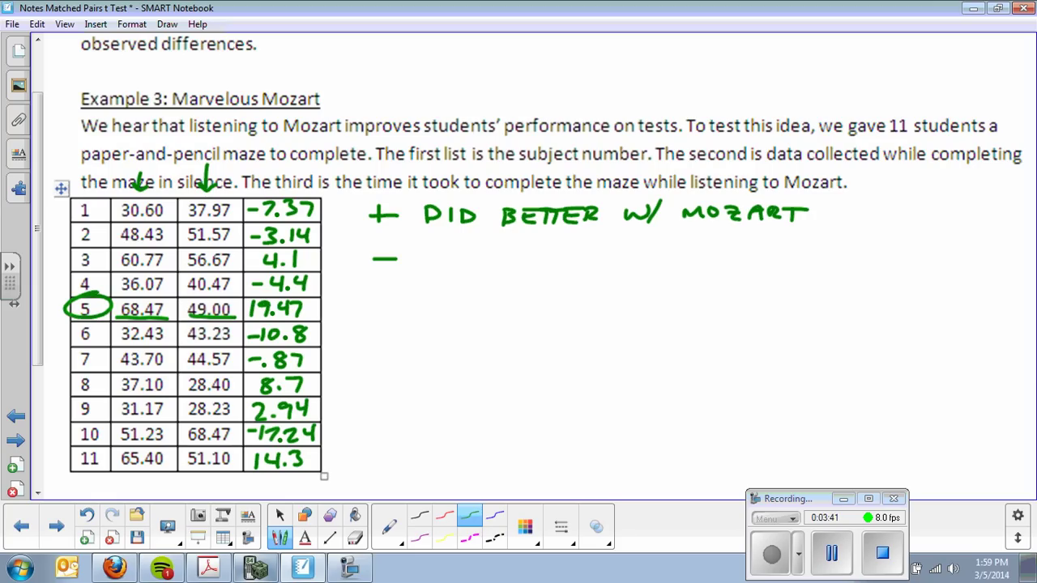
- Circle subject 1, underline its Mozart time 37.97, and write 'DID WORSE W/ MOZART' beside the minus
mouse_move(95, 199)
left_mouse_down()
mouse_move(102, 217)
mouse_move(87, 197)
mouse_move(128, 217)
mouse_move(167, 216)
left_mouse_up()
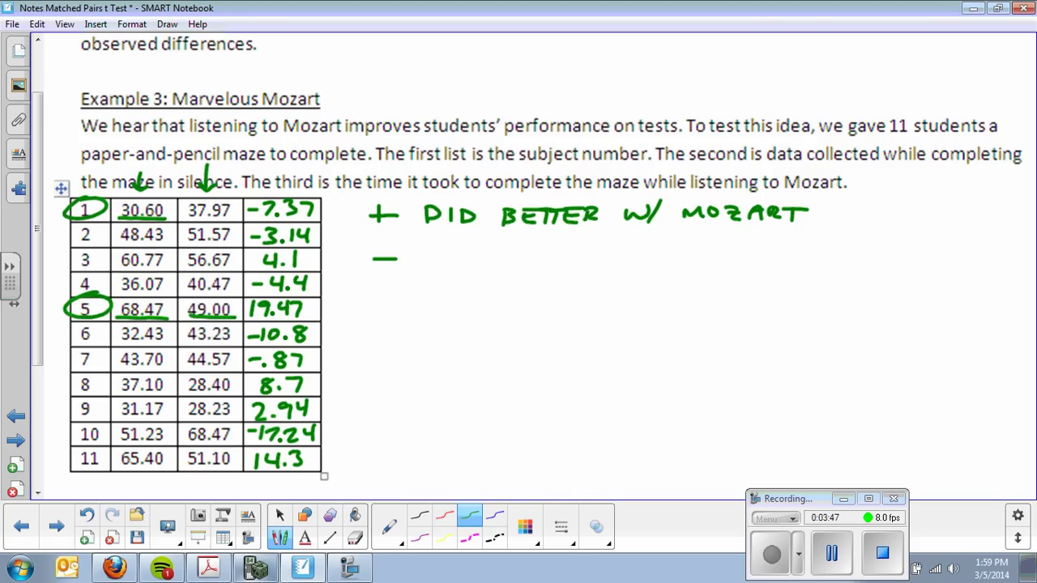
left_click_drag(183, 218, 238, 218)
mouse_move(424, 252)
left_mouse_down()
mouse_move(426, 269)
mouse_move(567, 258)
mouse_move(572, 269)
mouse_move(655, 257)
mouse_move(650, 276)
mouse_move(698, 258)
mouse_move(713, 267)
left_mouse_up()
mouse_move(727, 258)
left_mouse_down()
mouse_move(720, 261)
mouse_move(752, 269)
mouse_move(784, 254)
mouse_move(812, 269)
mouse_move(821, 254)
left_mouse_up()
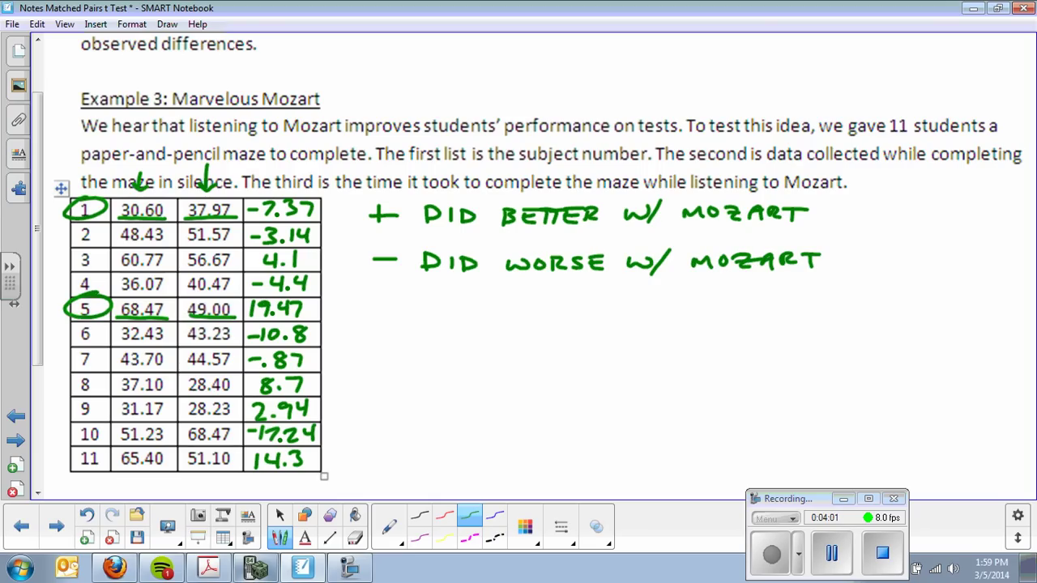
- Write the underlined HYPOTHESES heading below the table
scroll(45, 328, "down", 1)
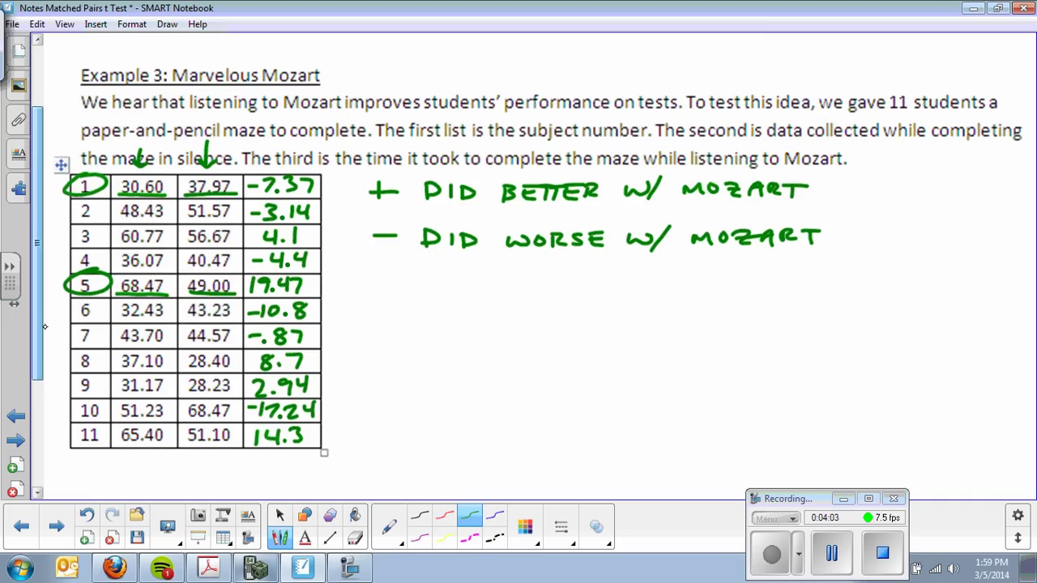
left_click_drag(362, 263, 361, 287)
mouse_move(361, 278)
left_mouse_down()
mouse_move(375, 277)
mouse_move(373, 288)
left_mouse_up()
left_click_drag(381, 271, 388, 288)
mouse_move(402, 276)
left_mouse_down()
mouse_move(402, 290)
mouse_move(415, 278)
left_mouse_up()
mouse_move(418, 276)
left_mouse_down()
mouse_move(445, 287)
mouse_move(503, 282)
left_mouse_up()
mouse_move(540, 270)
left_mouse_down()
mouse_move(523, 288)
mouse_move(358, 300)
mouse_move(384, 333)
left_mouse_up()
- Write the null hypothesis Ho: μ = 0 with the note (NO CHANGE)
left_click_drag(385, 324, 399, 322)
left_click_drag(399, 308, 397, 333)
left_click_drag(411, 324, 409, 323)
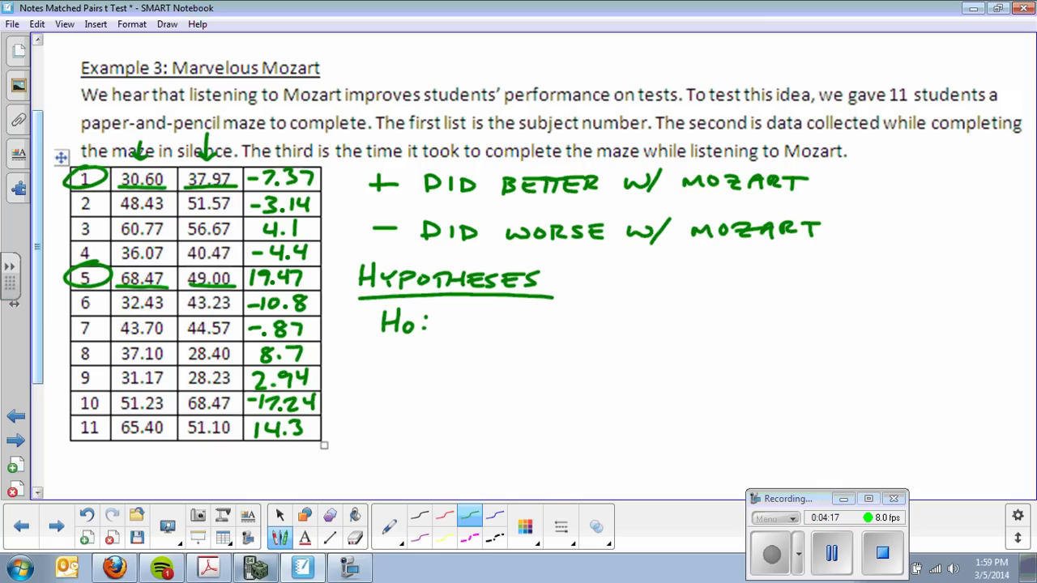
mouse_move(442, 315)
left_mouse_down()
mouse_move(441, 330)
mouse_move(465, 318)
left_mouse_up()
left_click_drag(483, 319, 493, 326)
mouse_move(514, 316)
left_mouse_down()
mouse_move(510, 327)
mouse_move(515, 315)
left_mouse_up()
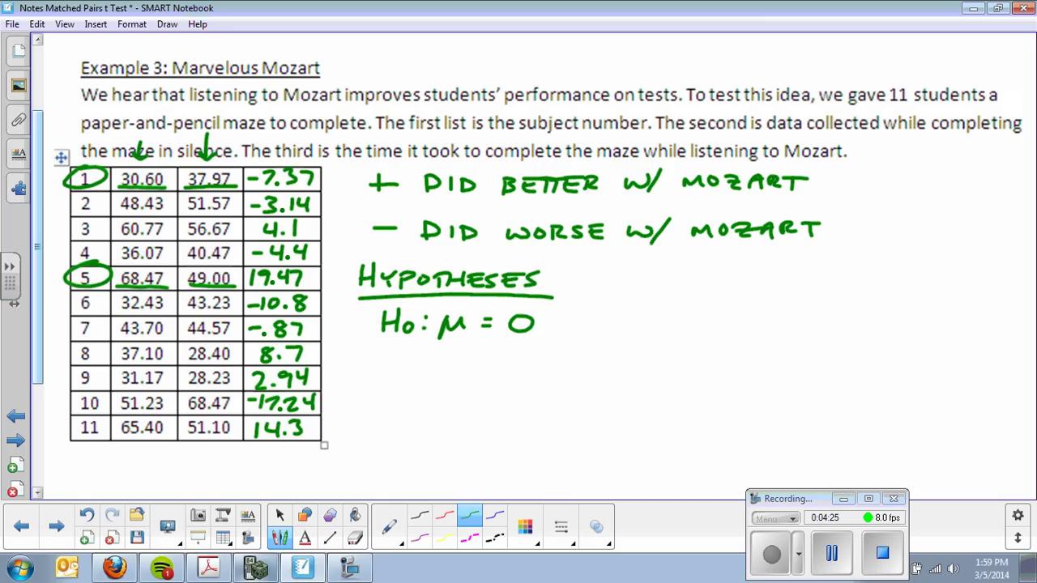
left_click_drag(614, 303, 607, 329)
mouse_move(622, 319)
left_mouse_down()
mouse_move(638, 305)
mouse_move(680, 322)
left_mouse_up()
mouse_move(687, 311)
left_mouse_down()
mouse_move(687, 324)
mouse_move(736, 309)
mouse_move(770, 324)
mouse_move(771, 311)
left_mouse_up()
mouse_move(759, 318)
left_mouse_down()
mouse_move(778, 304)
mouse_move(779, 329)
left_mouse_up()
- Write the alternative hypothesis Ha: μ 0 beneath the null hypothesis
left_click_drag(380, 360, 382, 384)
mouse_move(384, 371)
left_mouse_down()
mouse_move(399, 369)
mouse_move(397, 379)
left_mouse_up()
mouse_move(408, 374)
left_mouse_down()
mouse_move(415, 382)
mouse_move(426, 372)
left_mouse_up()
left_click_drag(427, 379, 426, 380)
mouse_move(446, 366)
left_mouse_down()
mouse_move(444, 380)
mouse_move(460, 368)
mouse_move(465, 380)
left_mouse_up()
mouse_move(528, 362)
left_mouse_down()
mouse_move(514, 368)
mouse_move(529, 361)
left_mouse_up()
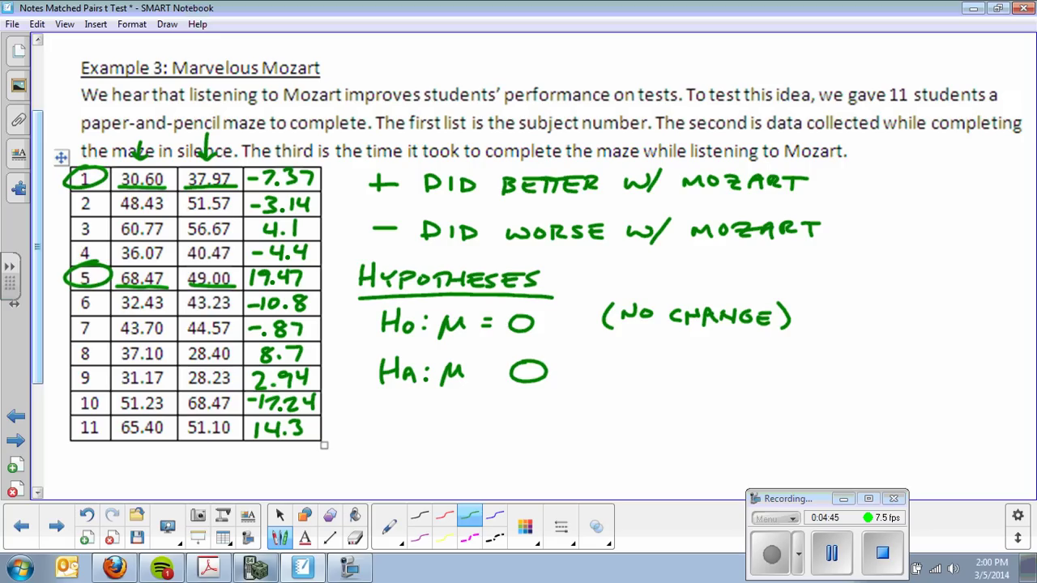
- Underline the 'DID BETTER W/ MOZART' note in red ink
left_click(279, 515)
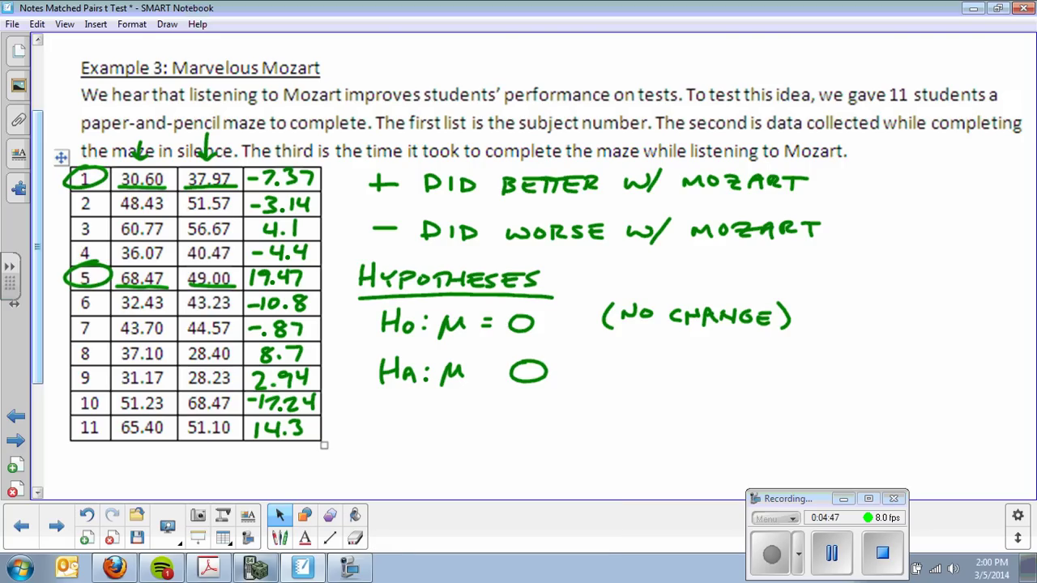
left_click(279, 538)
left_click(444, 515)
left_click_drag(370, 196, 781, 196)
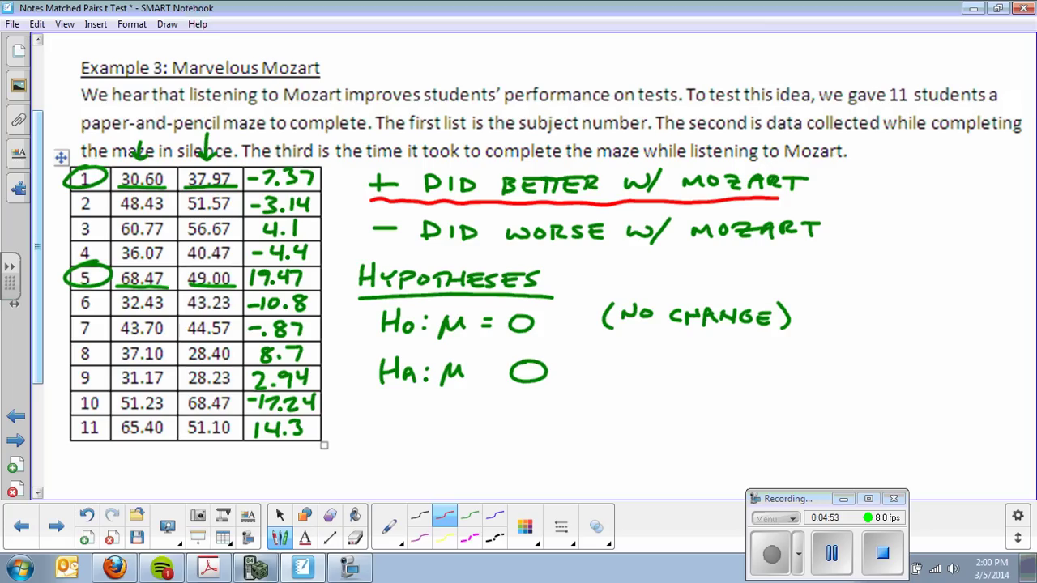
- Return to green ink and insert > so the alternative reads Ha: μ > 0
left_click(279, 515)
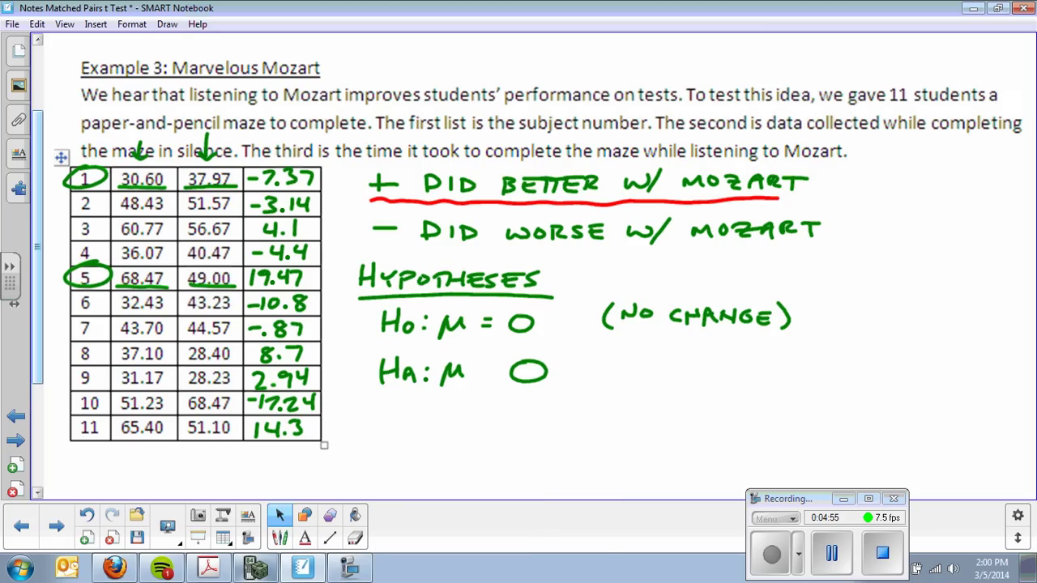
left_click(281, 538)
left_click_drag(477, 356, 478, 385)
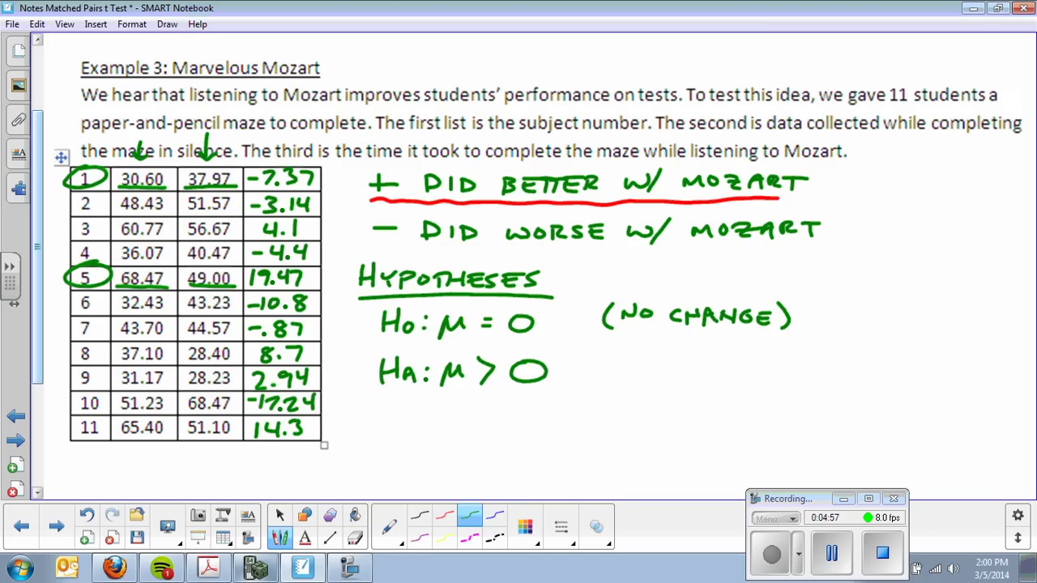
- Define μ as the mean maze completion time
mouse_move(606, 362)
left_mouse_down()
mouse_move(634, 371)
mouse_move(661, 355)
left_mouse_up()
mouse_move(644, 365)
left_mouse_down()
mouse_move(690, 359)
mouse_move(721, 373)
mouse_move(763, 354)
left_mouse_up()
mouse_move(784, 368)
left_mouse_down()
mouse_move(807, 355)
mouse_move(846, 368)
left_mouse_up()
mouse_move(849, 353)
left_mouse_down()
mouse_move(861, 370)
mouse_move(861, 359)
left_mouse_up()
left_click_drag(848, 354, 888, 368)
left_click_drag(899, 355, 936, 357)
left_click_drag(928, 354, 948, 348)
left_click_drag(946, 354, 959, 368)
left_click_drag(959, 350, 982, 351)
left_click_drag(979, 353, 987, 368)
left_click_drag(991, 357, 1013, 368)
left_click_drag(1013, 369, 1018, 355)
mouse_move(690, 394)
left_mouse_down()
mouse_move(691, 411)
mouse_move(701, 392)
left_mouse_up()
mouse_move(711, 392)
left_mouse_down()
mouse_move(710, 405)
mouse_move(748, 405)
mouse_move(751, 392)
left_mouse_up()
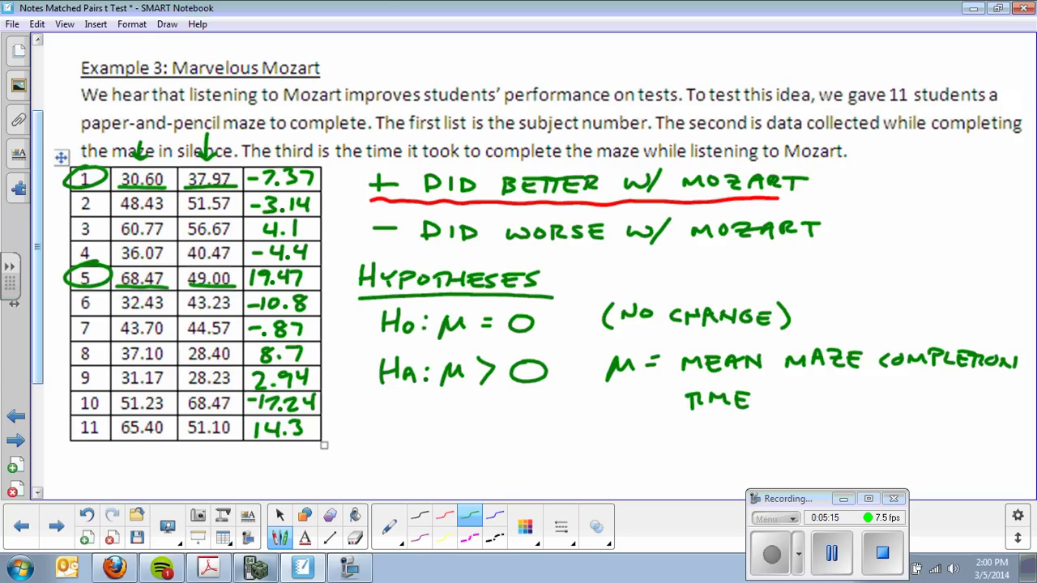
- Write an underlined 'CONDITIONS' heading below the table
scroll(52, 407, "down", 3)
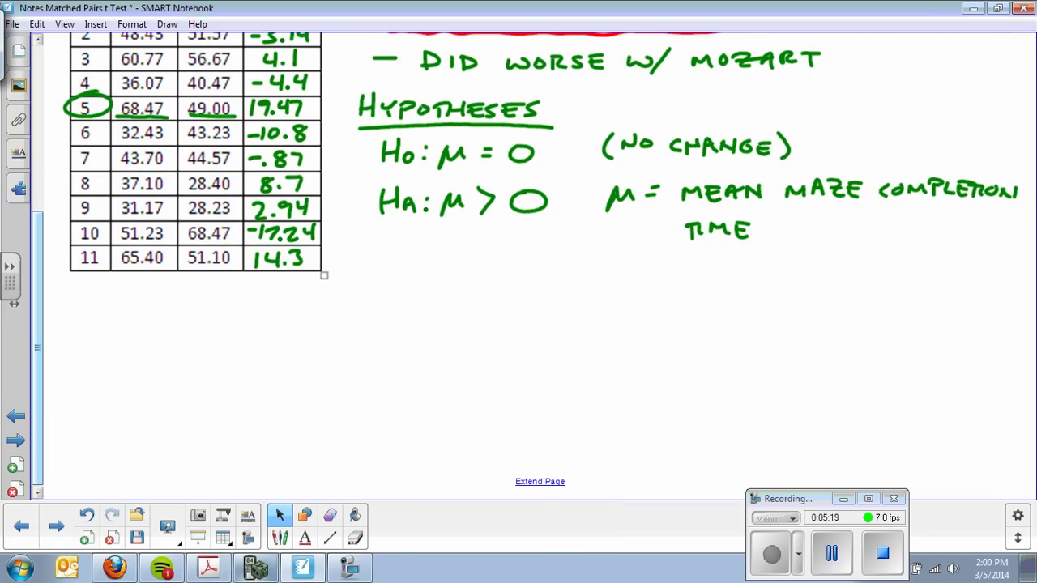
mouse_move(102, 302)
left_mouse_down()
mouse_move(106, 318)
mouse_move(119, 305)
left_mouse_up()
mouse_move(131, 306)
left_mouse_down()
mouse_move(131, 318)
mouse_move(144, 300)
mouse_move(152, 318)
left_mouse_up()
mouse_move(178, 303)
left_mouse_down()
mouse_move(178, 319)
mouse_move(195, 302)
left_mouse_up()
left_click_drag(189, 303, 189, 318)
mouse_move(203, 301)
left_mouse_down()
mouse_move(202, 318)
mouse_move(251, 302)
mouse_move(262, 318)
left_mouse_up()
left_click_drag(98, 330, 279, 328)
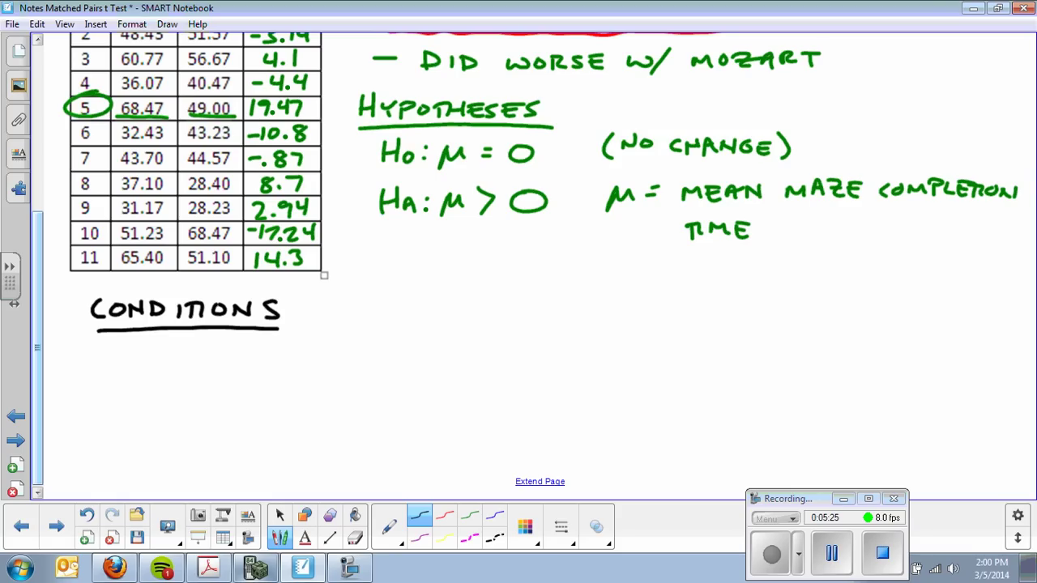
- Add '(1-SAMPLE t-TEST)' beside the CONDITIONS heading
mouse_move(327, 295)
left_mouse_down()
mouse_move(313, 317)
mouse_move(320, 328)
left_mouse_up()
mouse_move(341, 303)
left_mouse_down()
mouse_move(342, 322)
mouse_move(365, 312)
mouse_move(381, 322)
left_mouse_up()
mouse_move(394, 310)
left_mouse_down()
mouse_move(481, 321)
mouse_move(484, 306)
mouse_move(527, 322)
mouse_move(528, 309)
left_mouse_up()
left_click_drag(535, 310, 548, 310)
mouse_move(560, 303)
left_mouse_down()
mouse_move(561, 319)
mouse_move(582, 312)
left_mouse_up()
mouse_move(567, 305)
left_mouse_down()
mouse_move(595, 307)
mouse_move(585, 318)
left_mouse_up()
mouse_move(610, 307)
left_mouse_down()
mouse_move(607, 320)
mouse_move(623, 304)
left_mouse_up()
left_click_drag(635, 295, 638, 323)
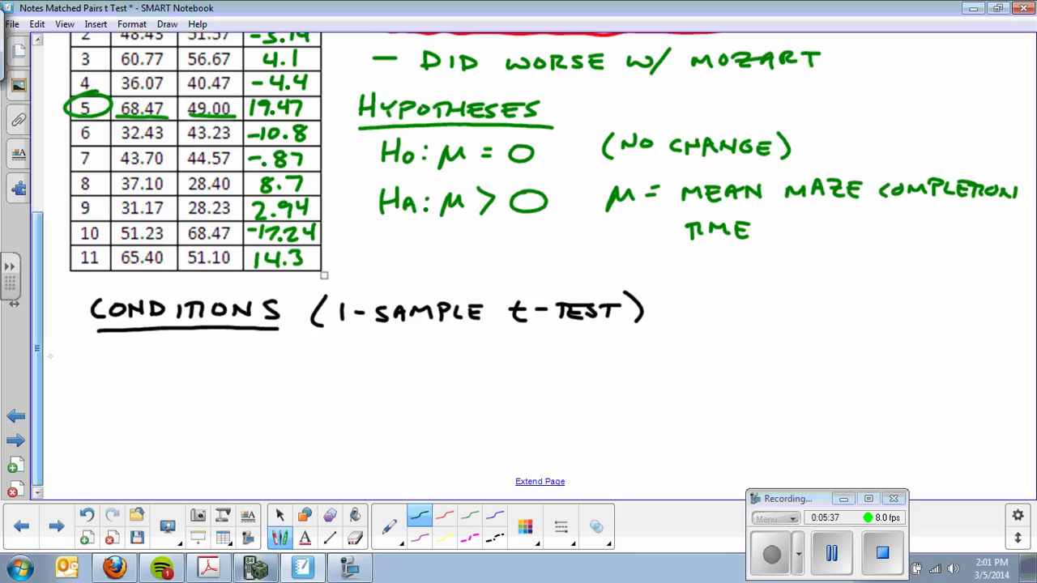
- Start the SRS condition by writing 'SRS – Treatments' below the heading
mouse_move(116, 349)
left_mouse_down()
mouse_move(96, 366)
mouse_move(144, 365)
left_mouse_up()
mouse_move(165, 347)
left_mouse_down()
mouse_move(151, 366)
mouse_move(204, 358)
left_mouse_up()
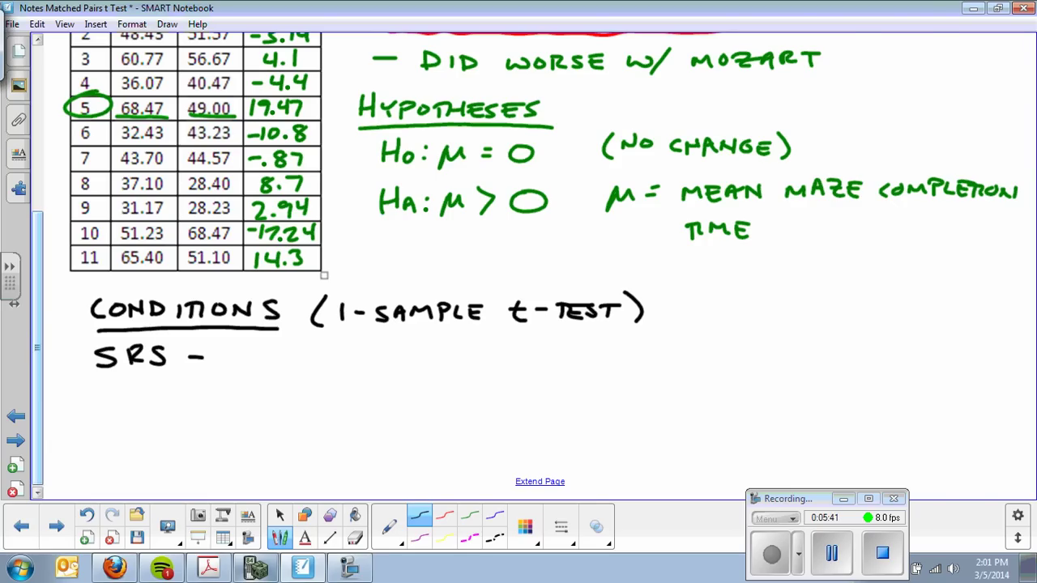
scroll(527, 251, "up", 5)
scroll(527, 267, "up", 2)
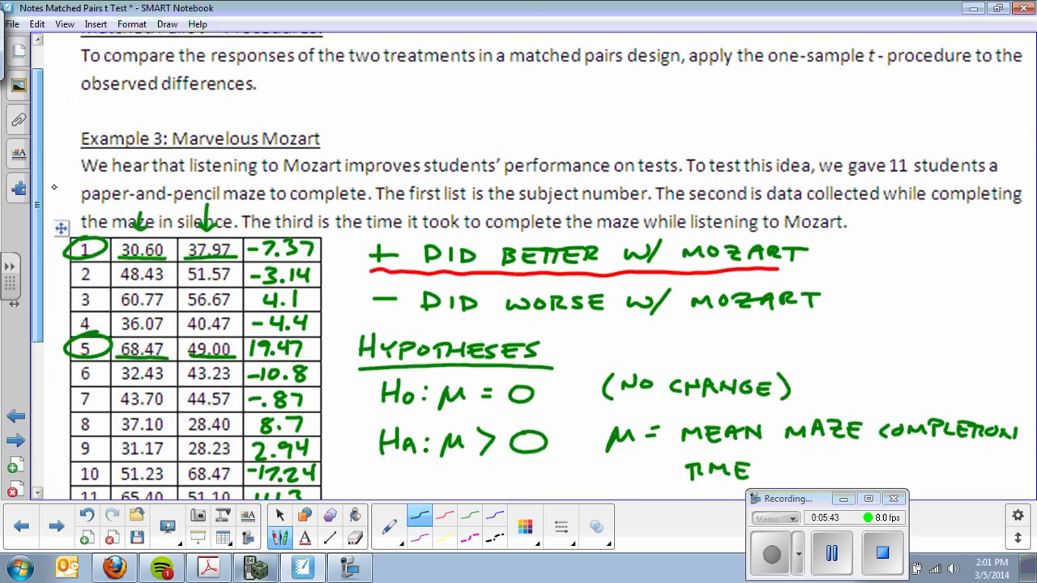
scroll(53, 187, "down", 7)
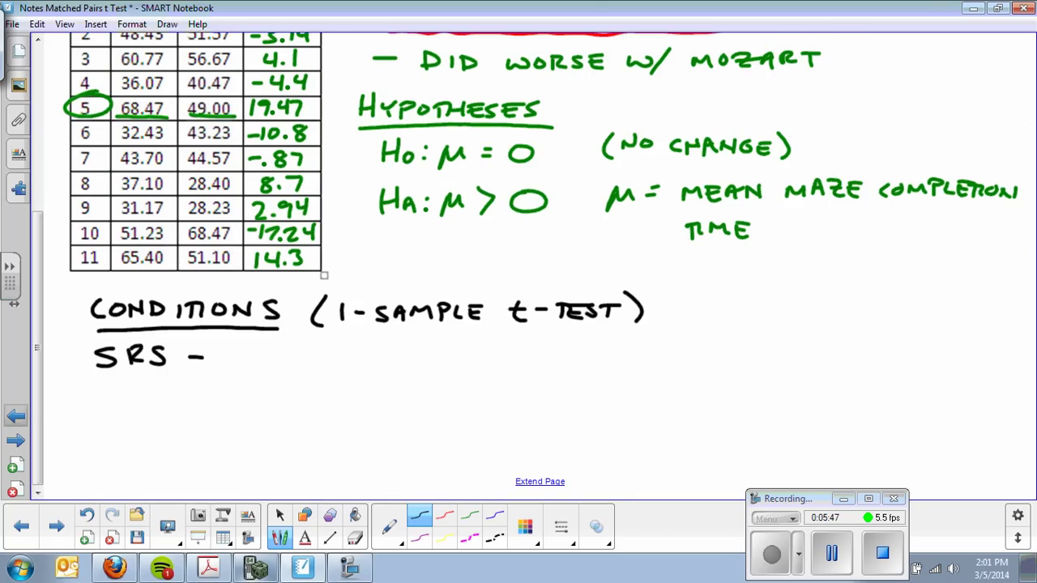
left_click_drag(239, 346, 239, 366)
mouse_move(229, 347)
left_mouse_down()
mouse_move(245, 343)
mouse_move(281, 368)
mouse_move(302, 351)
left_mouse_up()
mouse_move(308, 351)
left_mouse_down()
mouse_move(311, 367)
mouse_move(324, 350)
left_mouse_up()
mouse_move(319, 353)
left_mouse_down()
mouse_move(334, 363)
mouse_move(344, 350)
left_mouse_up()
left_click_drag(350, 367, 362, 355)
mouse_move(350, 357)
left_mouse_down()
mouse_move(373, 364)
mouse_move(386, 350)
mouse_move(396, 366)
left_mouse_up()
left_click_drag(388, 349, 404, 349)
left_click_drag(418, 349, 405, 366)
mouse_move(445, 352)
left_mouse_down()
mouse_move(445, 370)
mouse_move(457, 350)
left_mouse_up()
mouse_move(462, 366)
left_mouse_down()
mouse_move(470, 350)
mouse_move(474, 366)
mouse_move(498, 350)
left_mouse_up()
- Finish the SRS line with 'randomly selected'
left_click_drag(504, 348, 508, 363)
mouse_move(525, 351)
left_mouse_down()
mouse_move(523, 364)
mouse_move(548, 350)
mouse_move(556, 363)
left_mouse_up()
mouse_move(563, 348)
left_mouse_down()
mouse_move(577, 365)
mouse_move(644, 367)
left_mouse_up()
left_click_drag(645, 355, 670, 364)
mouse_move(675, 348)
left_mouse_down()
mouse_move(678, 364)
mouse_move(689, 347)
left_mouse_up()
left_click_drag(675, 357, 703, 364)
left_click_drag(705, 348, 726, 347)
mouse_move(715, 348)
left_mouse_down()
mouse_move(714, 365)
mouse_move(748, 354)
left_mouse_up()
mouse_move(734, 345)
left_mouse_down()
mouse_move(755, 344)
mouse_move(755, 363)
left_mouse_up()
left_click_drag(755, 345, 757, 362)
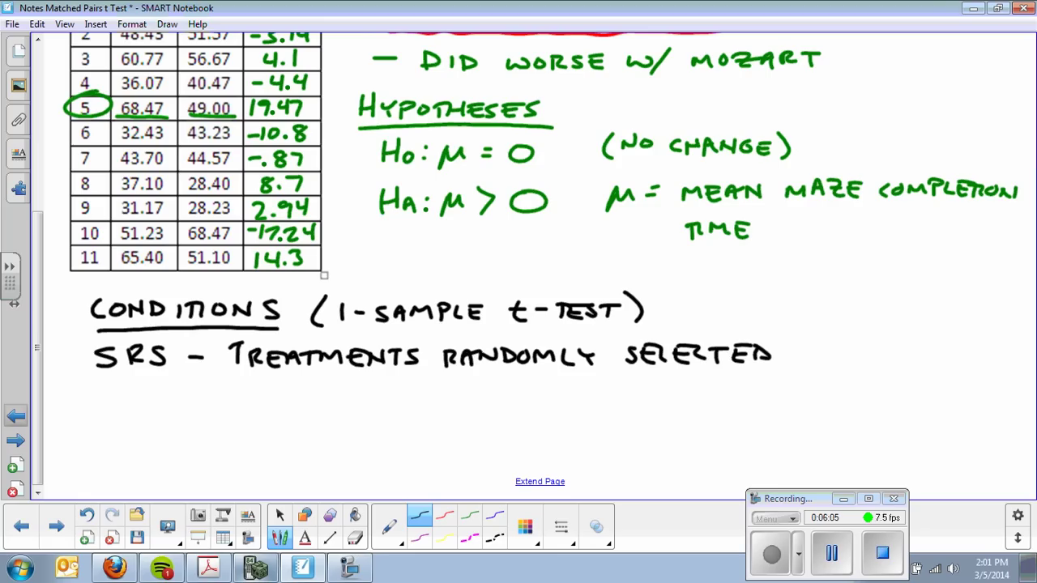
- Write the Normal condition: 'Normal – n ≥ 30' with '11 ≱ 30' beside it
scroll(519, 259, "down", 5)
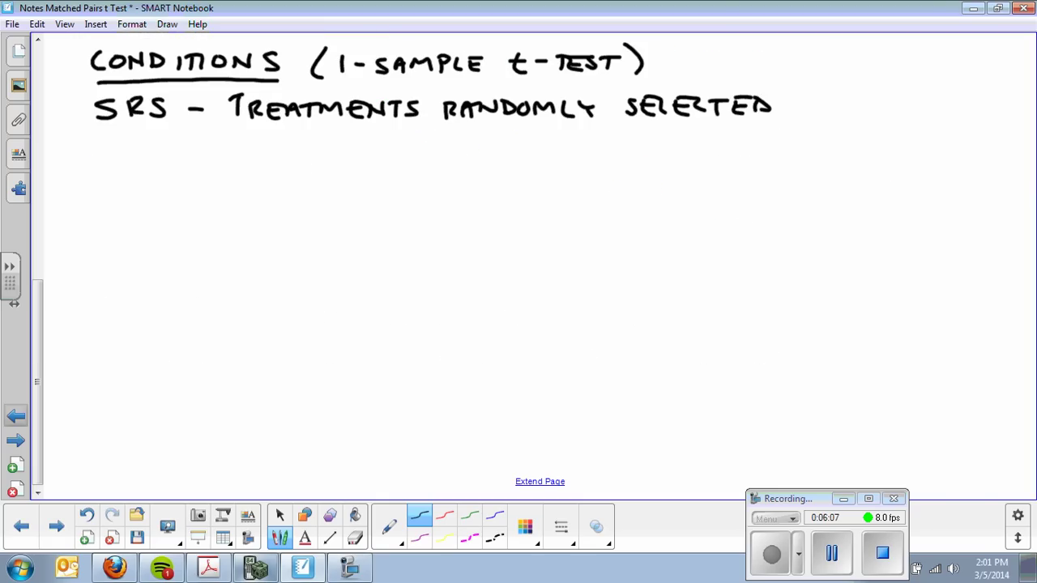
mouse_move(95, 158)
left_mouse_down()
mouse_move(96, 179)
mouse_move(114, 174)
left_mouse_up()
mouse_move(115, 173)
left_mouse_down()
mouse_move(117, 154)
mouse_move(133, 168)
mouse_move(212, 180)
mouse_move(324, 164)
mouse_move(335, 179)
mouse_move(355, 169)
left_mouse_up()
left_click(354, 155)
left_click_drag(354, 173, 427, 160)
mouse_move(504, 155)
left_mouse_down()
mouse_move(502, 173)
mouse_move(514, 173)
left_mouse_up()
mouse_move(531, 154)
left_mouse_down()
mouse_move(556, 160)
mouse_move(532, 167)
left_mouse_up()
mouse_move(531, 172)
left_mouse_down()
mouse_move(556, 173)
mouse_move(541, 177)
left_mouse_up()
mouse_move(572, 150)
left_mouse_down()
mouse_move(589, 155)
mouse_move(572, 172)
left_mouse_up()
mouse_move(606, 159)
left_mouse_down()
mouse_move(599, 168)
mouse_move(613, 154)
left_mouse_up()
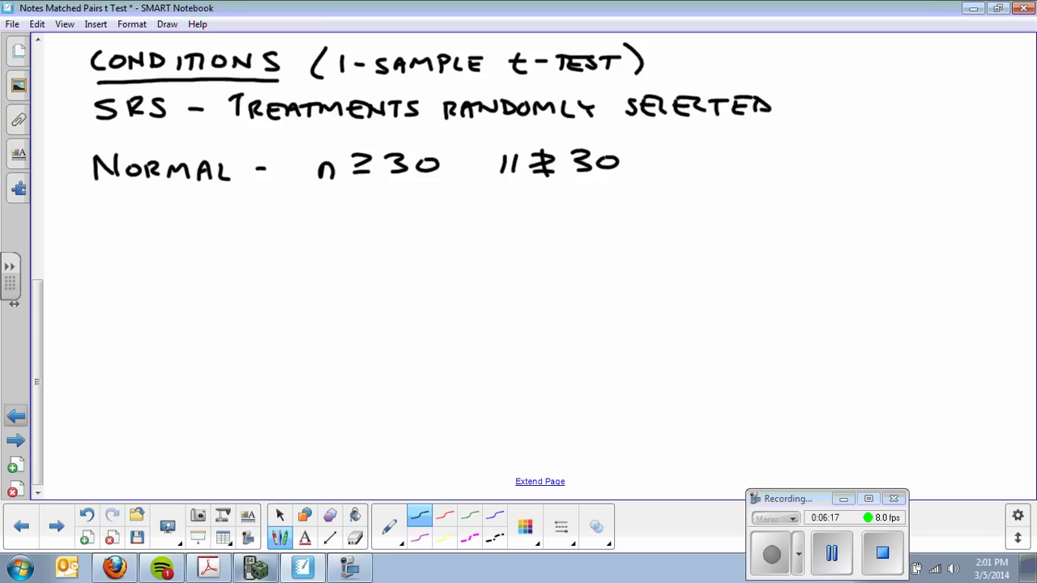
scroll(43, 310, "up", 5)
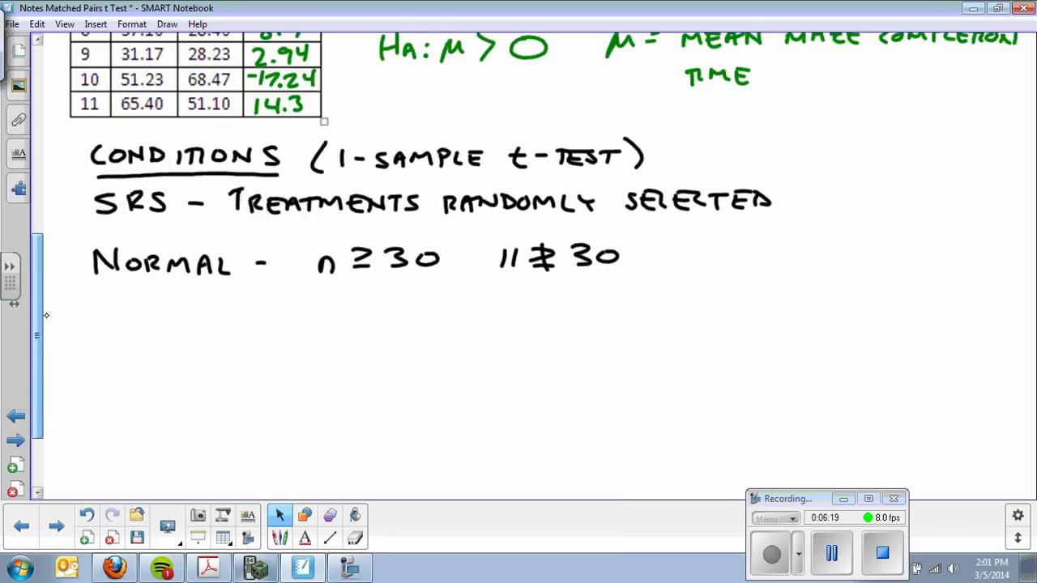
scroll(44, 310, "down", 2)
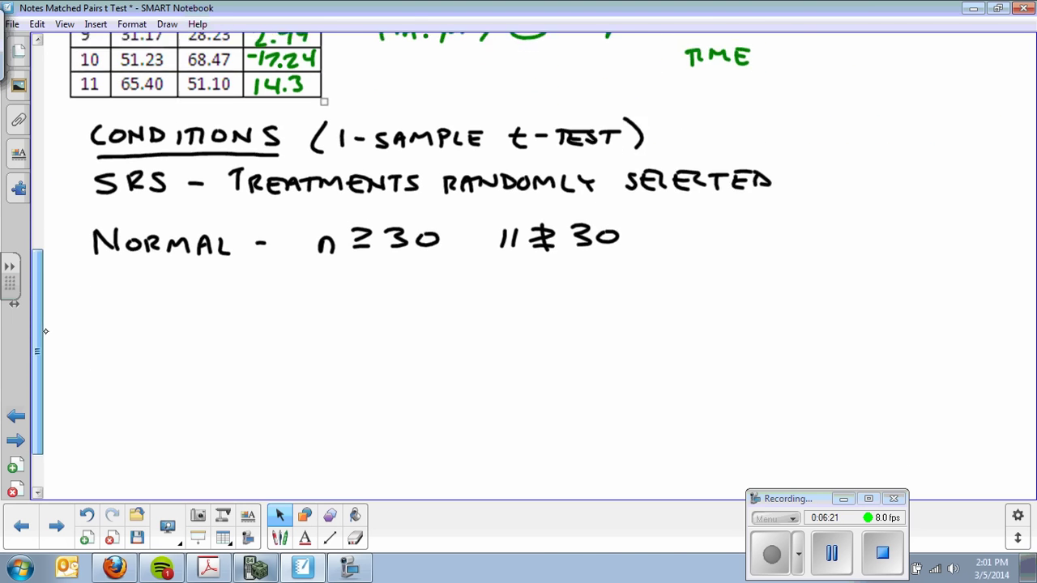
- On the TI-84, set Plot1 as a box plot of L1 and ZoomStat to graph it
key("alt+Tab")
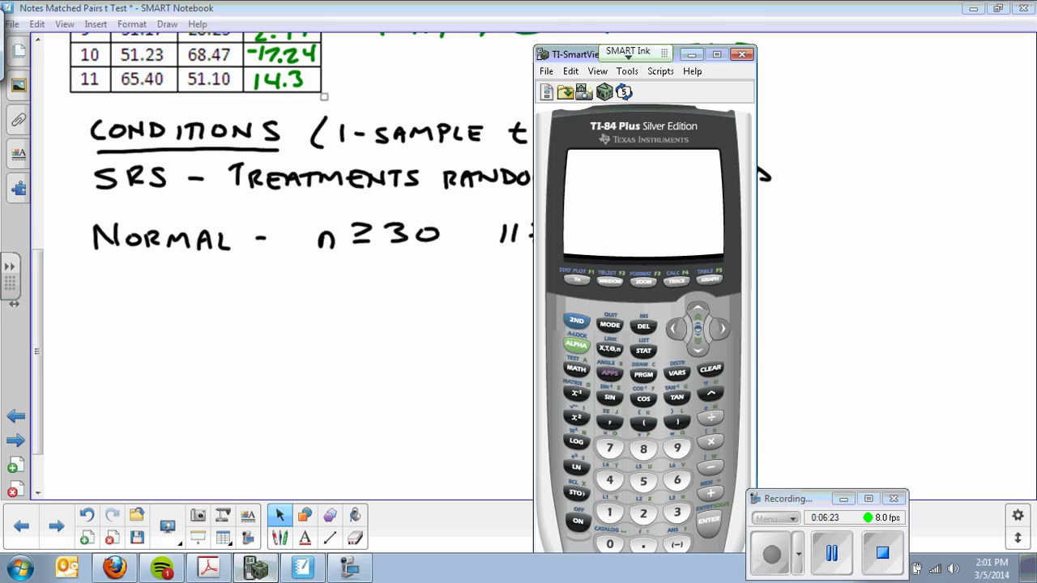
left_click(648, 355)
left_click(716, 528)
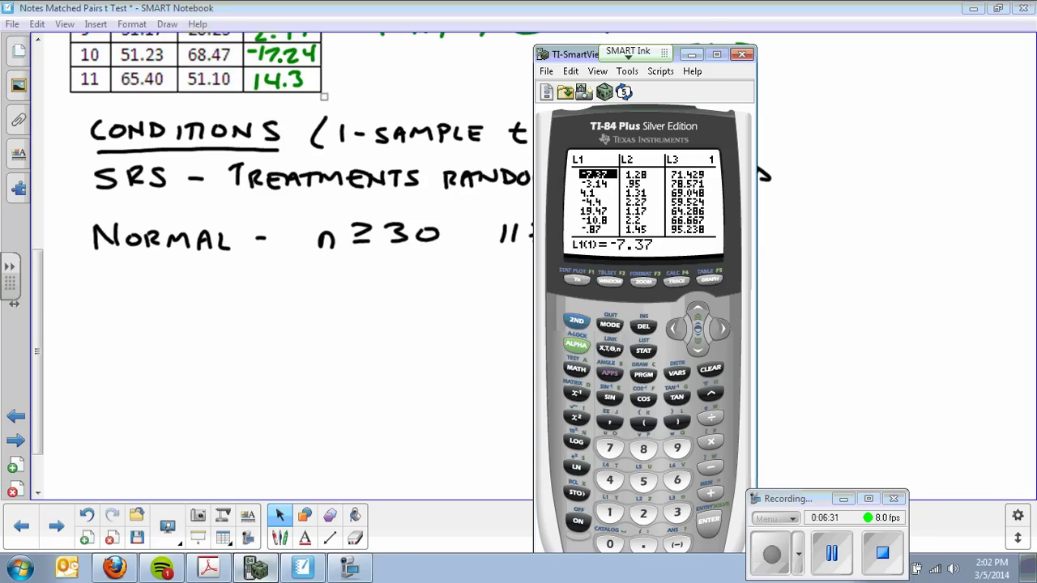
left_click(576, 320)
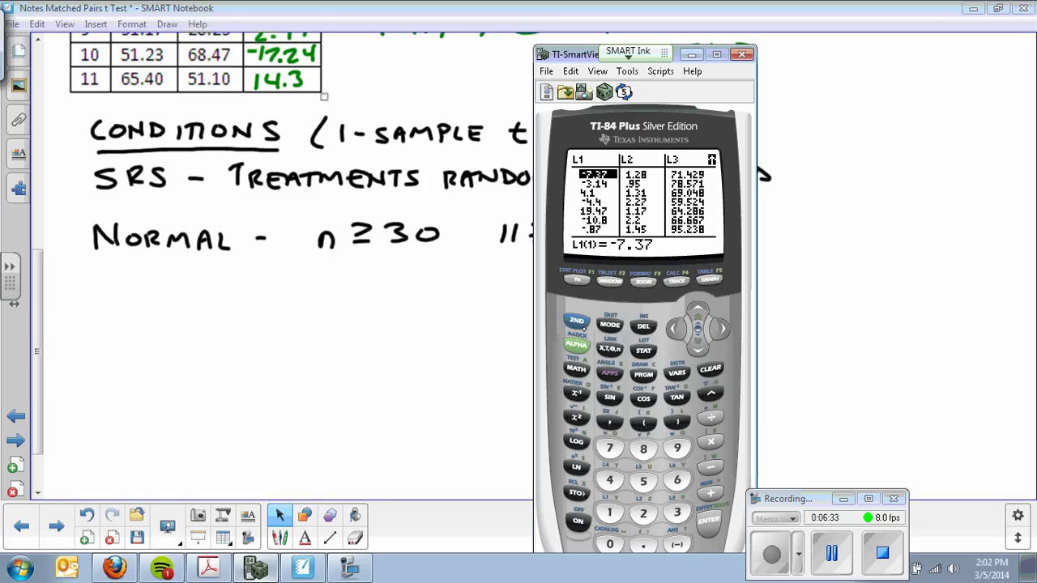
left_click(576, 279)
key("Return")
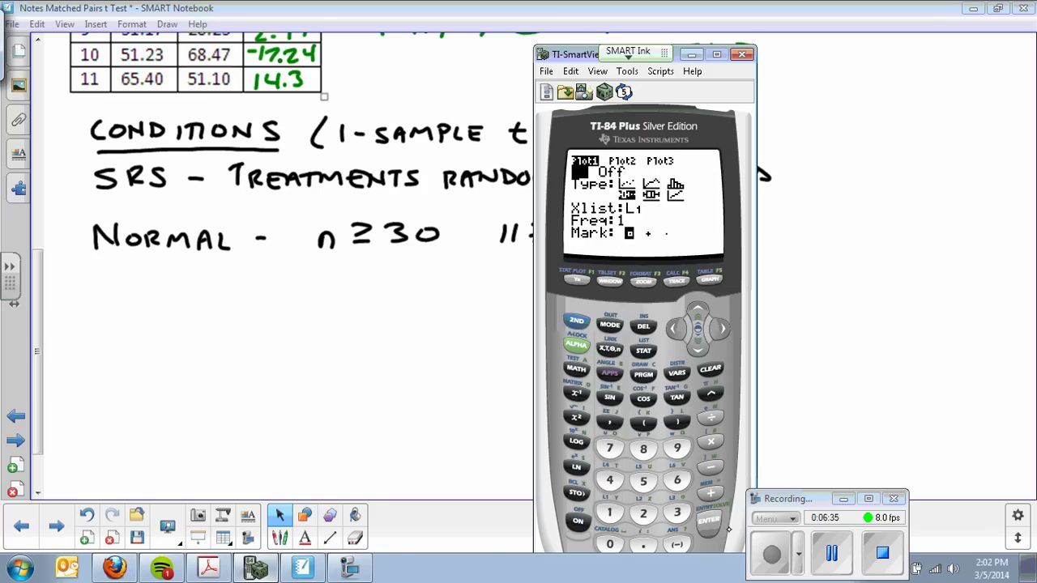
left_click(643, 281)
left_click(688, 456)
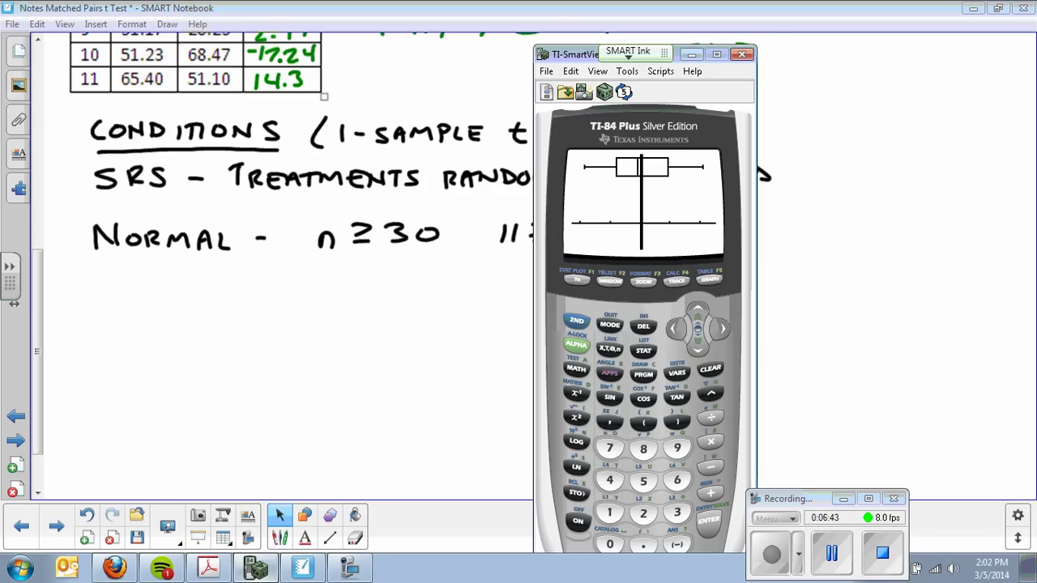
- Back in Notebook, write 'Boxplot' with the pen below the n ≥ 30 line
left_click(51, 356)
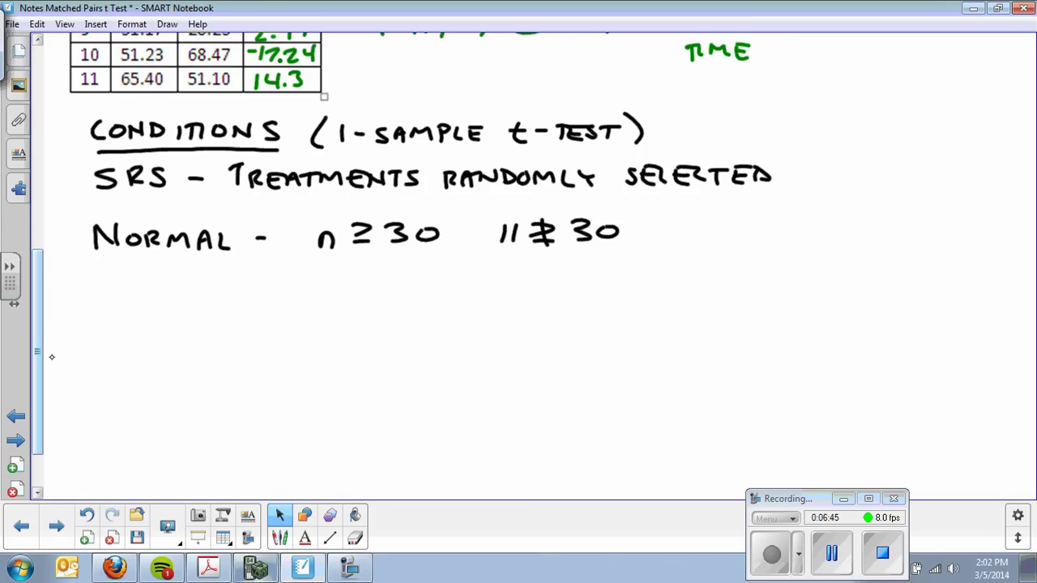
left_click(279, 538)
mouse_move(318, 265)
left_mouse_down()
mouse_move(317, 288)
mouse_move(348, 279)
mouse_move(371, 288)
left_mouse_up()
left_click(370, 277)
mouse_move(370, 276)
left_mouse_down()
mouse_move(359, 289)
mouse_move(379, 290)
left_mouse_up()
left_click_drag(380, 274, 406, 288)
left_click_drag(416, 274, 434, 288)
left_click_drag(427, 273, 476, 287)
- Add 'Roughly Symmetric' after Boxplot
mouse_move(476, 268)
left_mouse_down()
mouse_move(487, 287)
mouse_move(495, 270)
left_mouse_up()
mouse_move(507, 271)
left_mouse_down()
mouse_move(519, 281)
mouse_move(547, 275)
mouse_move(547, 286)
left_mouse_up()
left_click_drag(556, 270, 567, 286)
left_click_drag(577, 270, 595, 286)
mouse_move(632, 266)
left_mouse_down()
mouse_move(616, 277)
mouse_move(628, 285)
left_mouse_up()
mouse_move(630, 265)
left_mouse_down()
mouse_move(645, 278)
mouse_move(637, 285)
left_mouse_up()
left_click_drag(648, 278, 671, 268)
left_click_drag(666, 277, 702, 268)
left_click_drag(698, 277, 730, 267)
mouse_move(714, 269)
left_mouse_down()
mouse_move(715, 282)
mouse_move(729, 282)
left_mouse_up()
left_click_drag(730, 269, 745, 282)
left_click_drag(760, 269, 753, 281)
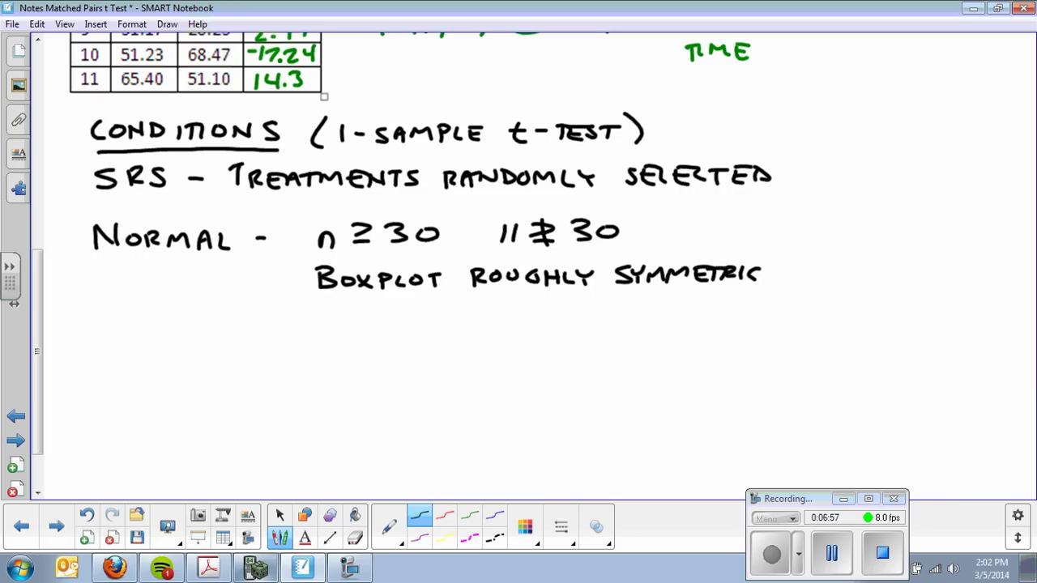
- Write 'Proceed w/ Caution' below the boxplot note
left_click_drag(329, 305, 329, 322)
left_click_drag(329, 304, 344, 321)
left_click_drag(344, 305, 381, 318)
left_click_drag(392, 303, 407, 314)
mouse_move(413, 303)
left_mouse_down()
mouse_move(415, 317)
mouse_move(429, 317)
left_mouse_up()
left_click_drag(431, 303, 442, 316)
mouse_move(470, 306)
left_mouse_down()
mouse_move(494, 306)
mouse_move(496, 319)
left_mouse_up()
left_click(509, 300)
mouse_move(541, 305)
left_mouse_down()
mouse_move(541, 320)
mouse_move(577, 304)
left_mouse_up()
mouse_move(586, 305)
left_mouse_down()
mouse_move(587, 319)
mouse_move(597, 307)
left_mouse_up()
left_click(612, 308)
mouse_move(599, 305)
left_mouse_down()
mouse_move(600, 319)
mouse_move(613, 305)
left_mouse_up()
mouse_move(624, 319)
left_mouse_down()
mouse_move(626, 306)
mouse_move(640, 305)
left_mouse_up()
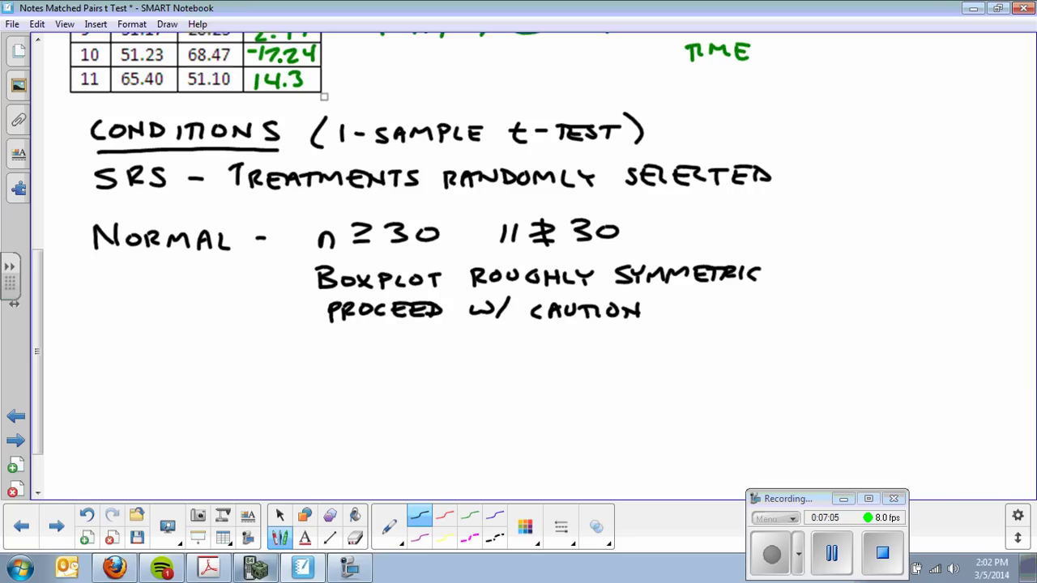
- Write the Independence condition 'Independence – Pop. ≥ 10n' below Normal
mouse_move(94, 348)
left_mouse_down()
mouse_move(94, 369)
mouse_move(118, 351)
mouse_move(155, 371)
mouse_move(171, 362)
mouse_move(192, 371)
mouse_move(216, 356)
mouse_move(245, 371)
mouse_move(285, 357)
mouse_move(314, 371)
mouse_move(321, 356)
mouse_move(358, 363)
left_mouse_up()
left_click_drag(391, 353, 392, 366)
mouse_move(411, 363)
left_mouse_down()
mouse_move(414, 372)
mouse_move(441, 358)
left_mouse_up()
mouse_move(433, 359)
left_mouse_down()
mouse_move(433, 372)
mouse_move(497, 369)
left_mouse_up()
left_click(449, 369)
left_click_drag(510, 354, 510, 371)
left_click_drag(528, 355, 557, 371)
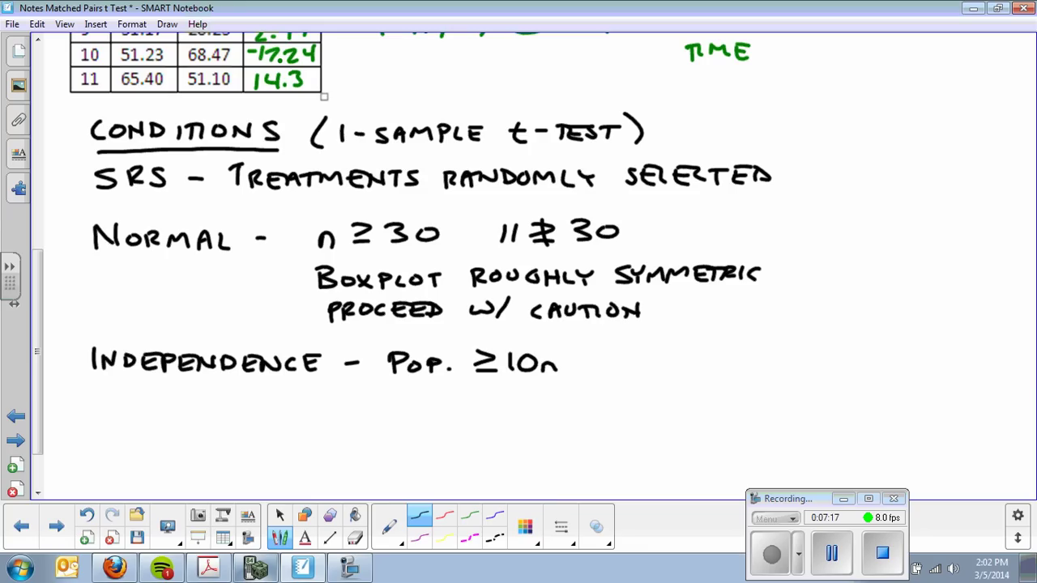
- Continue the independence check with '≥ 10(11)' and '≥ 110 ✓'
mouse_move(476, 382)
left_mouse_down()
mouse_move(489, 387)
mouse_move(478, 397)
left_mouse_up()
left_click_drag(478, 406, 509, 408)
mouse_move(526, 394)
left_mouse_down()
mouse_move(515, 405)
mouse_move(528, 394)
left_mouse_up()
mouse_move(546, 384)
left_mouse_down()
mouse_move(541, 410)
mouse_move(550, 405)
left_mouse_up()
left_click_drag(560, 390, 573, 412)
mouse_move(478, 416)
left_mouse_down()
mouse_move(495, 422)
mouse_move(481, 431)
left_mouse_up()
mouse_move(480, 437)
left_mouse_down()
mouse_move(528, 440)
mouse_move(551, 425)
mouse_move(606, 418)
mouse_move(624, 399)
left_mouse_up()
- Scroll down and write an underlined green 'Calculations' heading
left_click(279, 515)
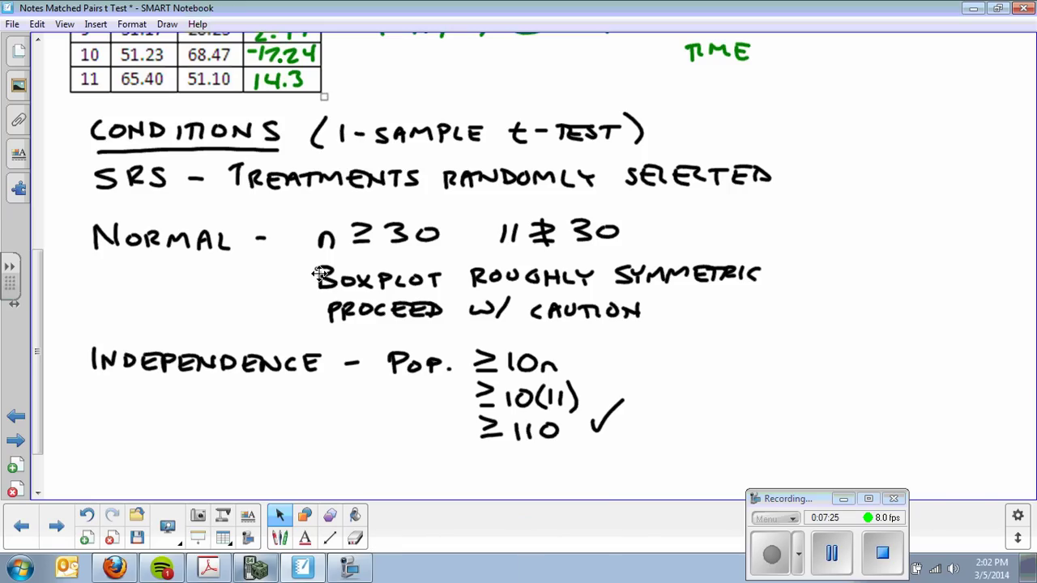
scroll(320, 273, "down", 5)
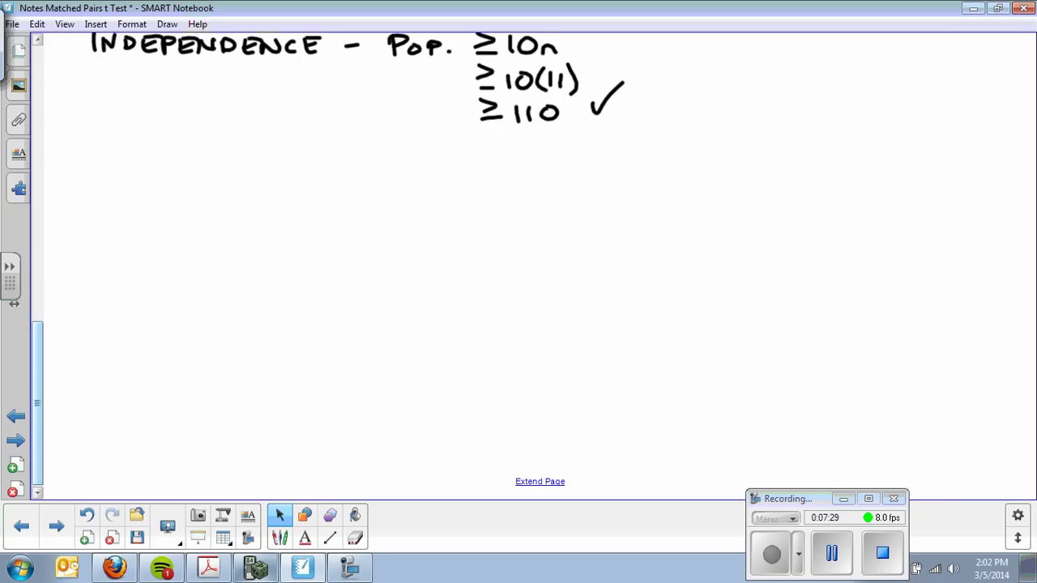
left_click(279, 538)
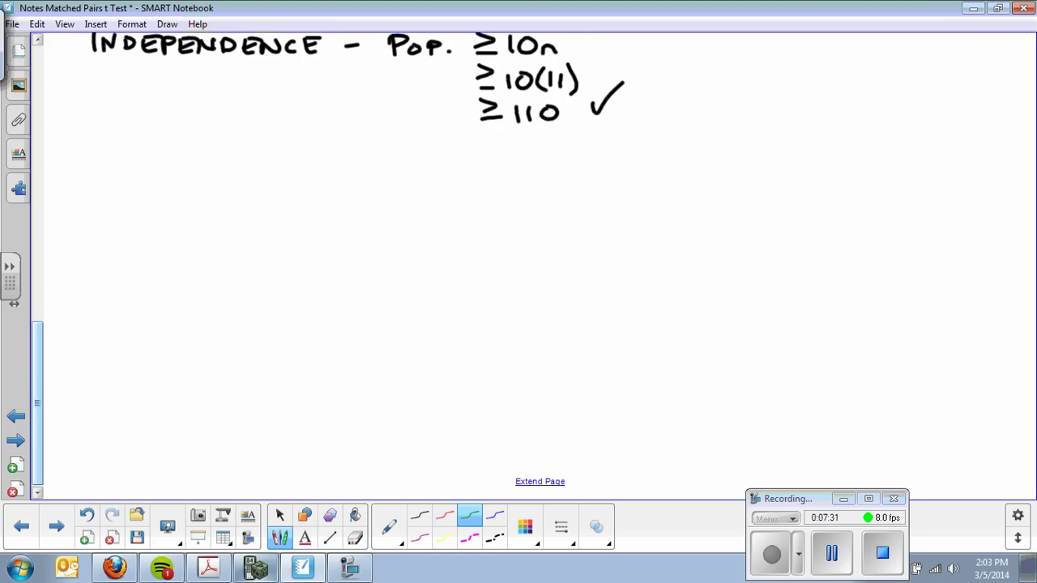
mouse_move(96, 146)
left_mouse_down()
mouse_move(89, 166)
mouse_move(118, 167)
mouse_move(116, 159)
left_mouse_up()
left_click_drag(126, 153, 157, 166)
left_click_drag(167, 154, 199, 167)
mouse_move(206, 163)
left_mouse_down()
mouse_move(212, 149)
mouse_move(222, 167)
left_mouse_up()
mouse_move(235, 154)
left_mouse_down()
mouse_move(235, 168)
mouse_move(253, 154)
left_mouse_up()
mouse_move(264, 154)
left_mouse_down()
mouse_move(287, 166)
mouse_move(306, 147)
left_mouse_up()
left_click_drag(85, 180, 309, 177)
mouse_move(323, 149)
left_mouse_down()
mouse_move(332, 148)
mouse_move(316, 164)
mouse_move(337, 177)
left_mouse_up()
- Run 1-Var Stats on L1 to get x̄ = .5172727273, Sx = 10.86242247, n = 11
key("alt+Tab")
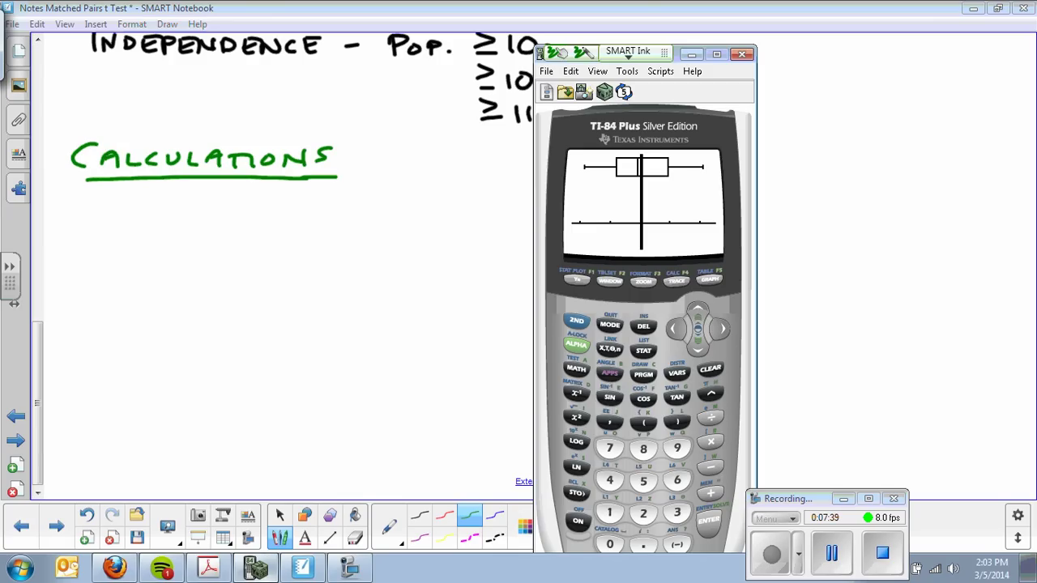
left_click(644, 350)
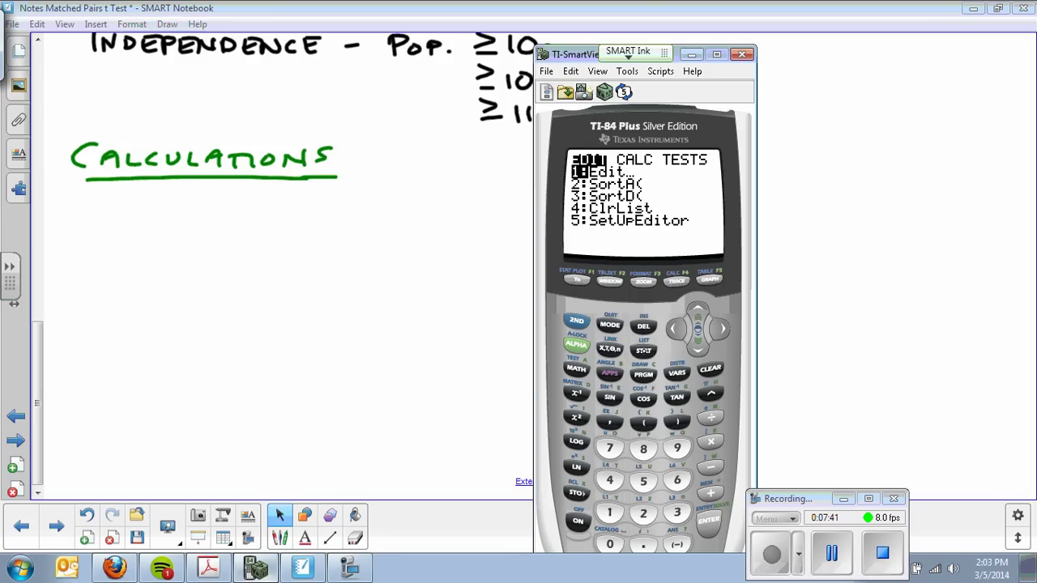
left_click(708, 521)
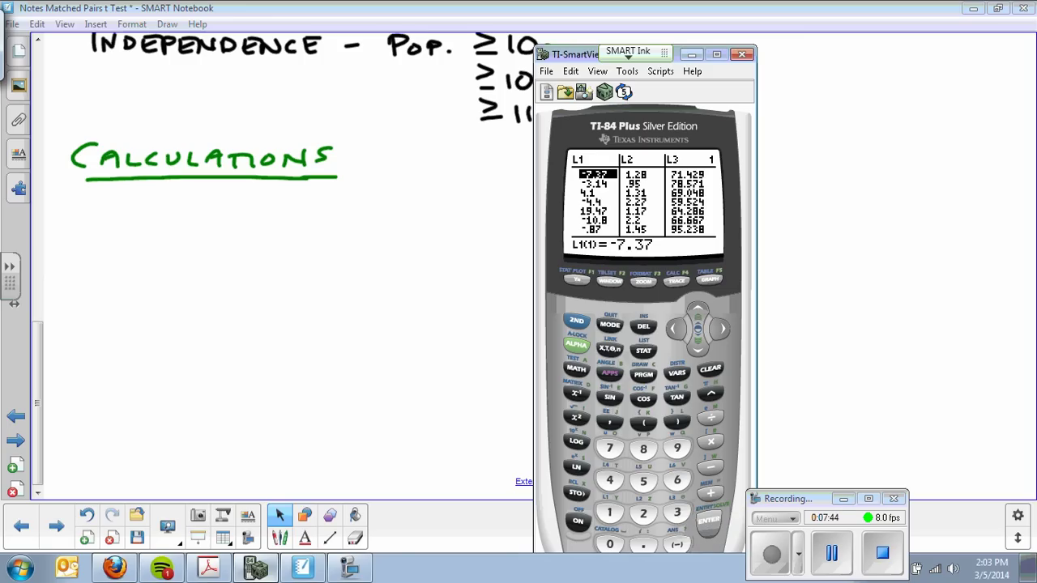
left_click(643, 350)
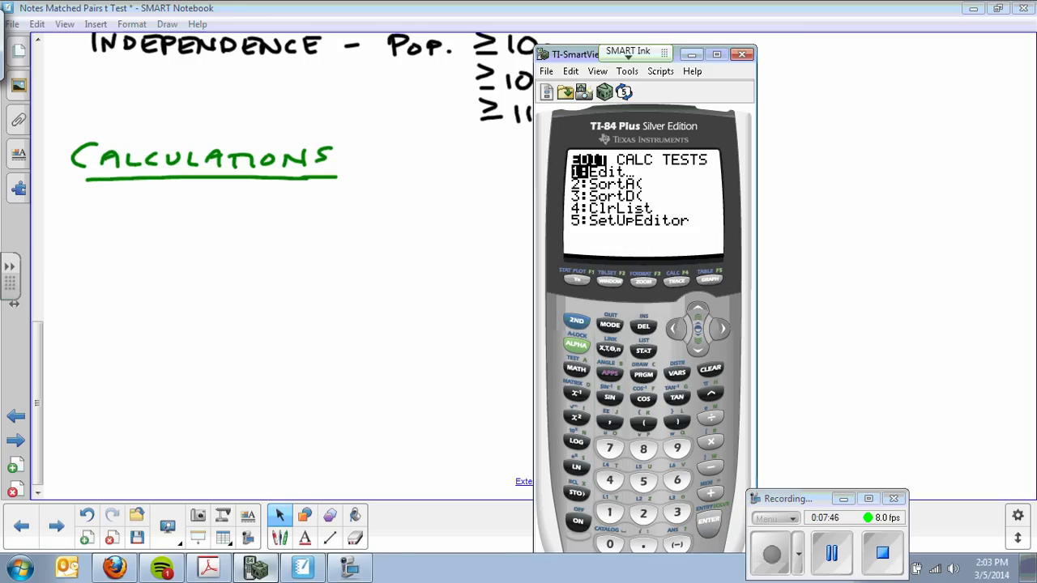
left_click(718, 328)
left_click(708, 521)
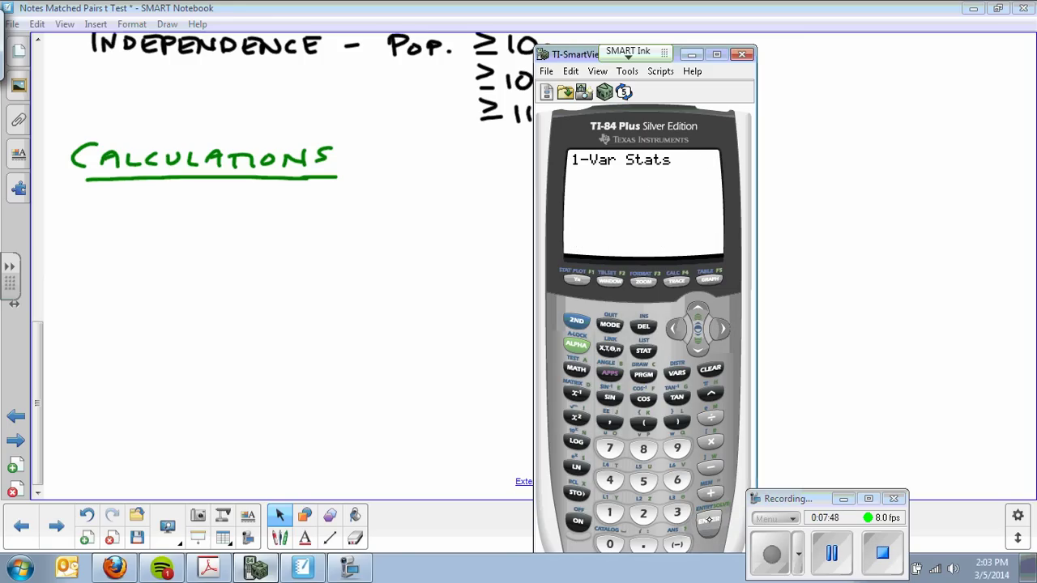
left_click(576, 321)
left_click(610, 513)
left_click(708, 521)
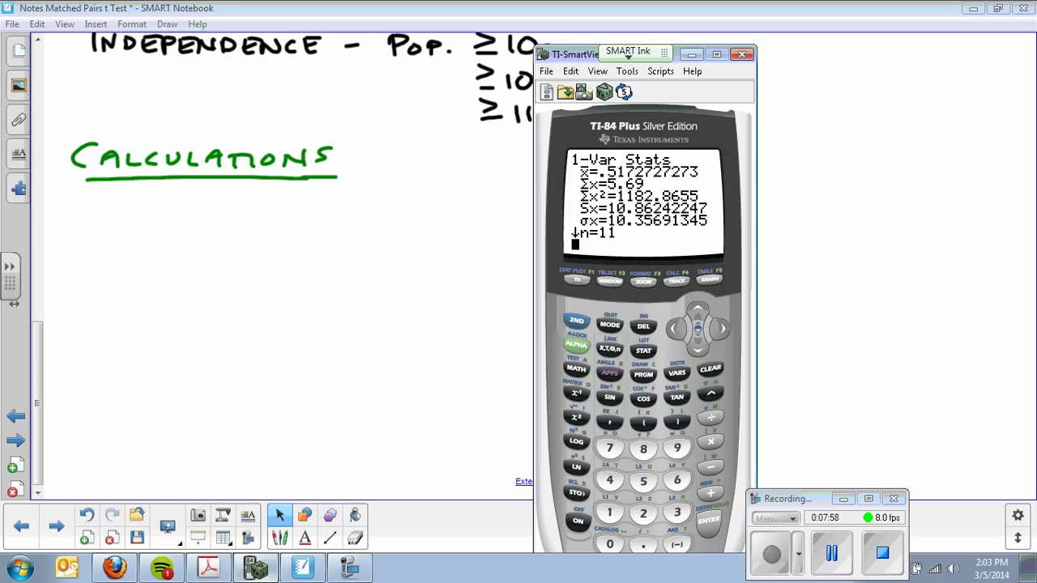
left_click(643, 349)
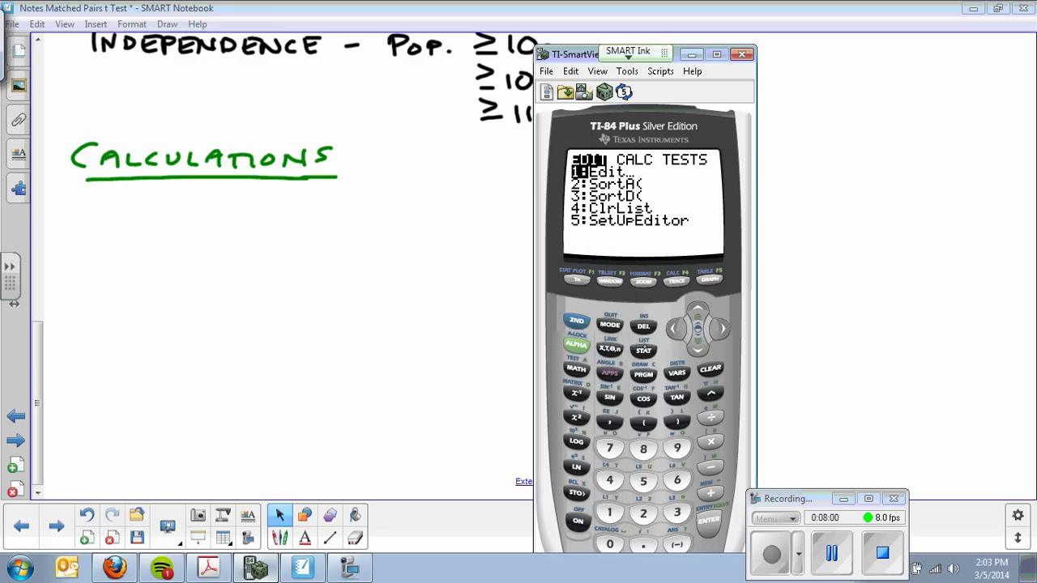
left_click(709, 369)
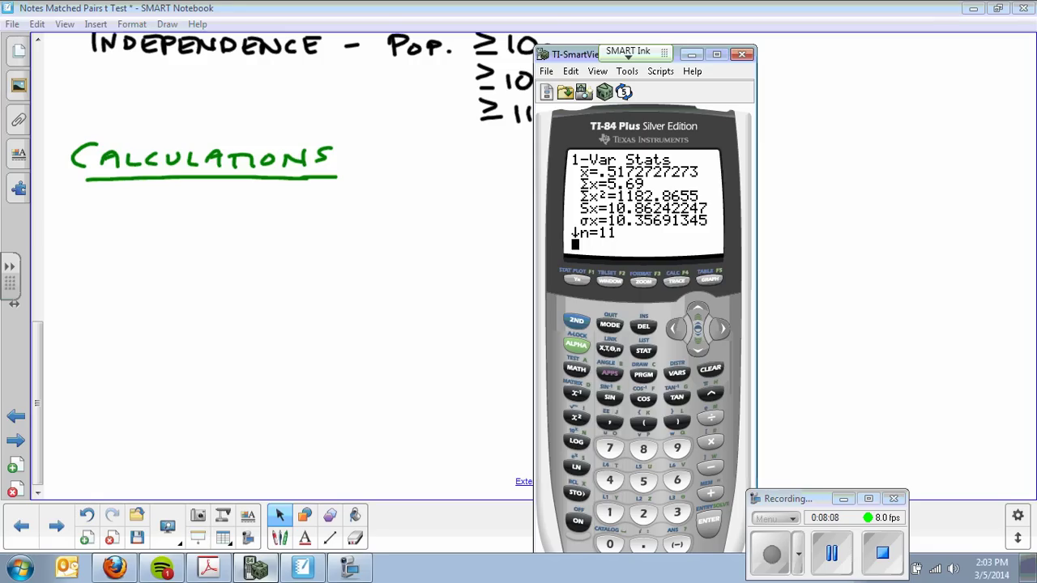
- Handwrite x̄ = .52, s = 10.86 and n = 11 in green under Calculations
left_click(40, 360)
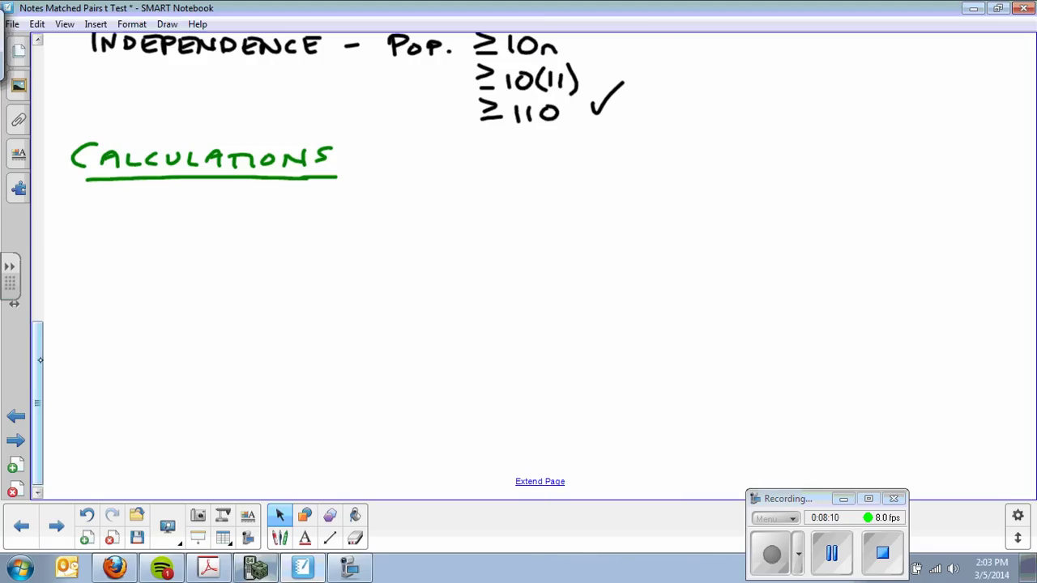
left_click_drag(110, 202, 128, 228)
mouse_move(128, 202)
left_mouse_down()
mouse_move(110, 227)
mouse_move(131, 202)
left_mouse_up()
left_click_drag(148, 208, 160, 207)
mouse_move(148, 214)
left_mouse_down()
mouse_move(189, 212)
mouse_move(186, 219)
left_mouse_up()
left_click(177, 217)
left_click_drag(192, 202, 243, 217)
left_click_drag(323, 205, 305, 221)
left_click_drag(332, 205, 350, 215)
left_click(392, 204)
mouse_move(374, 201)
left_mouse_down()
mouse_move(372, 219)
mouse_move(397, 202)
mouse_move(455, 212)
left_mouse_up()
left_click(413, 217)
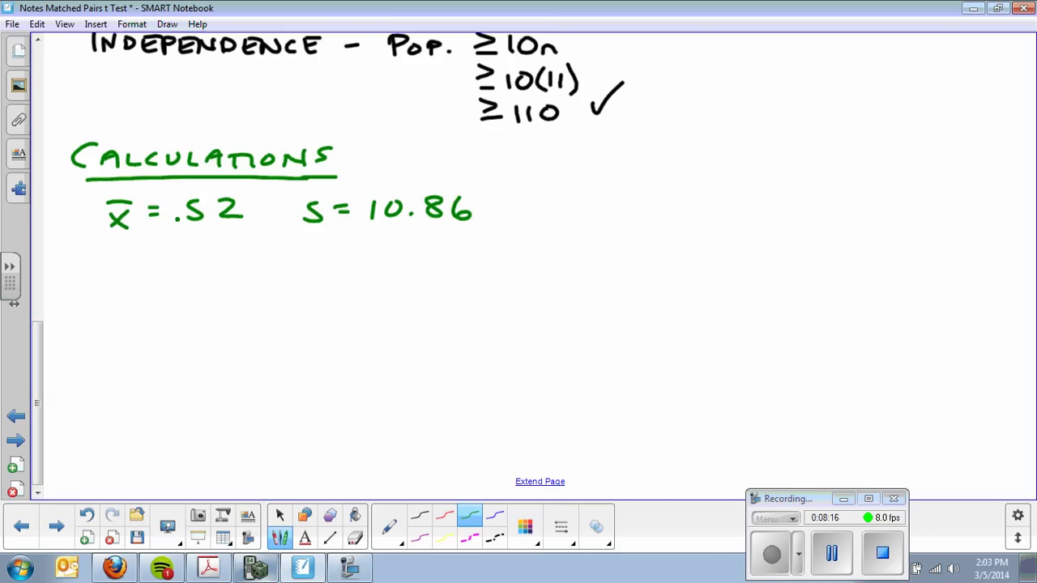
mouse_move(519, 212)
left_mouse_down()
mouse_move(528, 201)
mouse_move(535, 214)
left_mouse_up()
left_click_drag(547, 200, 560, 207)
mouse_move(583, 190)
left_mouse_down()
mouse_move(578, 213)
mouse_move(597, 212)
left_mouse_up()
- Write Z = (x̄ − μ)/(s/√n) below, erasing and rewriting the denominator
mouse_move(84, 280)
left_mouse_down()
mouse_move(126, 306)
mouse_move(212, 262)
mouse_move(210, 280)
left_mouse_up()
mouse_move(185, 258)
left_mouse_down()
mouse_move(215, 256)
mouse_move(241, 272)
left_mouse_up()
left_click_drag(262, 264, 288, 275)
left_click_drag(185, 287, 300, 287)
mouse_move(226, 308)
left_mouse_down()
mouse_move(209, 322)
mouse_move(228, 337)
mouse_move(282, 319)
left_mouse_up()
left_click(354, 538)
left_click(279, 538)
left_click_drag(261, 329, 282, 344)
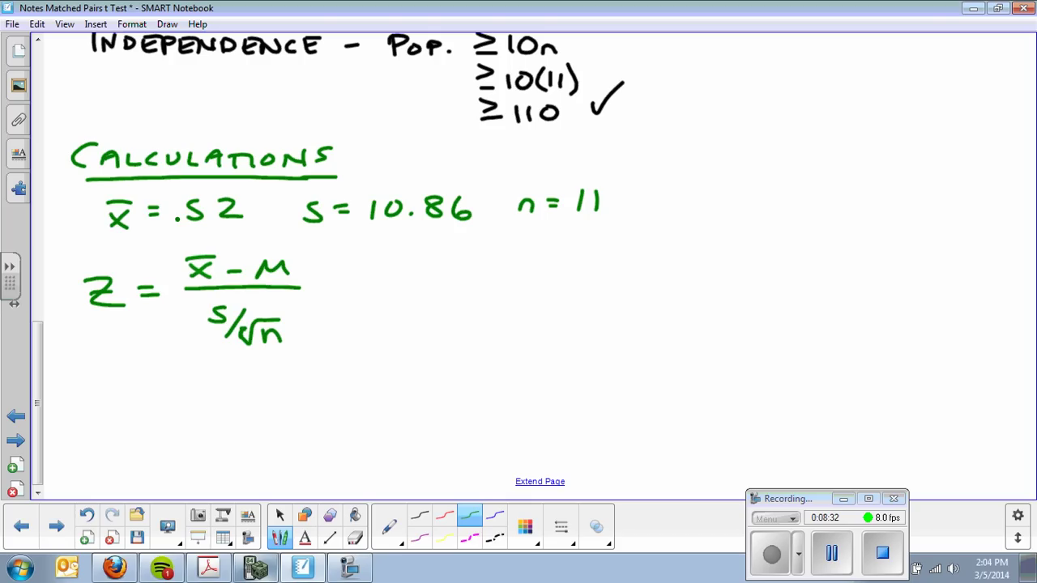
- Sketch a bell curve centred at 0, mark .52 and shade the right tail
mouse_move(659, 304)
left_mouse_down()
mouse_move(881, 288)
mouse_move(728, 198)
mouse_move(653, 304)
left_mouse_up()
mouse_move(754, 190)
left_mouse_down()
mouse_move(782, 342)
mouse_move(778, 320)
left_mouse_up()
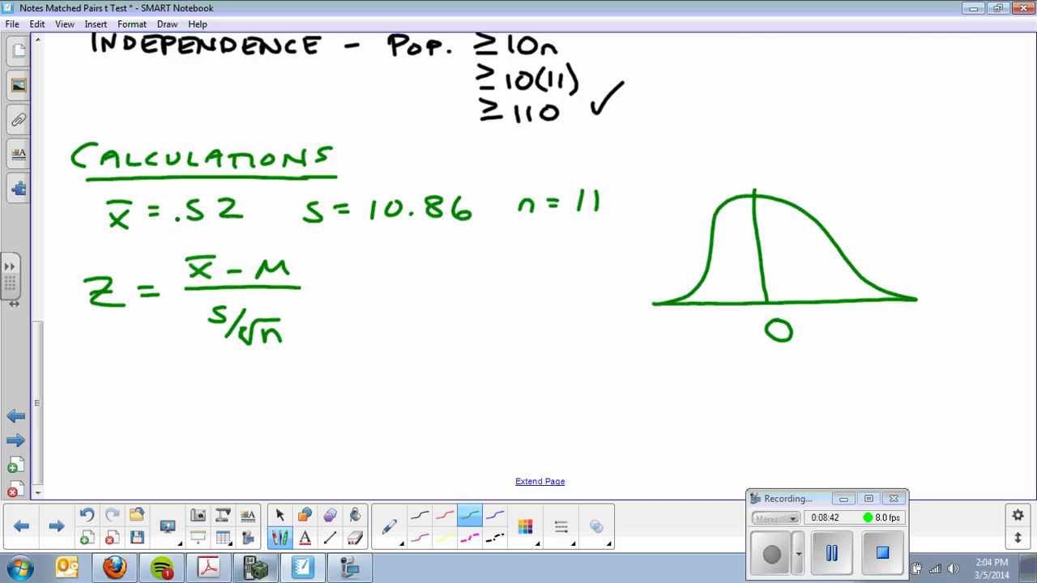
mouse_move(820, 227)
left_mouse_down()
mouse_move(832, 336)
mouse_move(849, 318)
mouse_move(876, 333)
left_mouse_up()
left_click(826, 334)
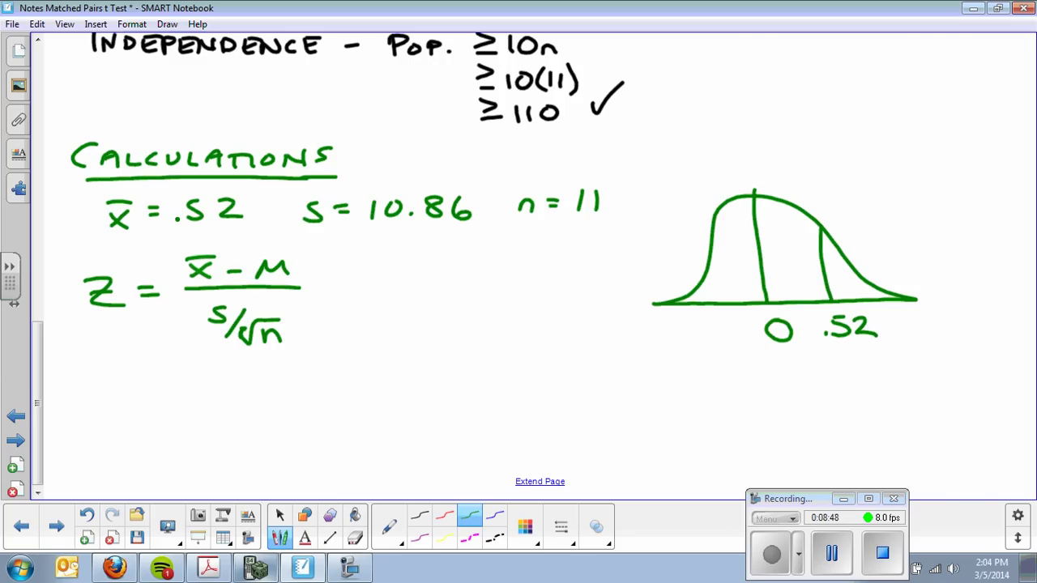
mouse_move(823, 237)
left_mouse_down()
mouse_move(831, 285)
mouse_move(878, 295)
left_mouse_up()
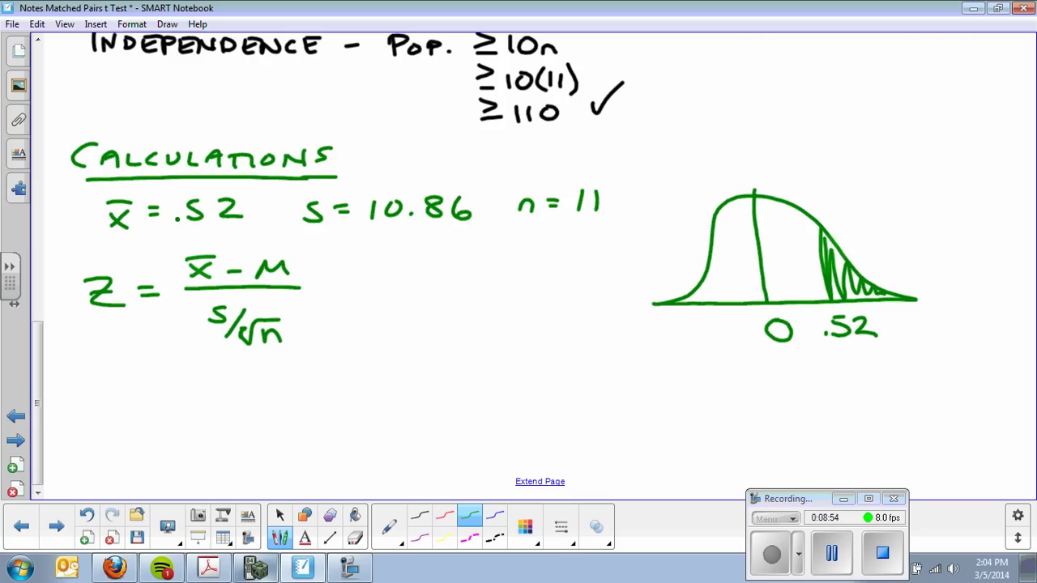
- Write σx̄ = 10.86/√11 = 3.27 above the curve
mouse_move(813, 187)
left_mouse_down()
mouse_move(846, 181)
mouse_move(838, 204)
mouse_move(865, 186)
left_mouse_up()
left_click_drag(852, 193, 882, 183)
mouse_move(905, 168)
left_mouse_down()
mouse_move(891, 180)
mouse_move(908, 167)
mouse_move(935, 178)
left_mouse_up()
left_click(919, 179)
left_click_drag(938, 167, 951, 179)
mouse_move(881, 188)
left_mouse_down()
mouse_move(956, 183)
mouse_move(899, 215)
mouse_move(943, 194)
mouse_move(913, 215)
mouse_move(925, 217)
left_mouse_up()
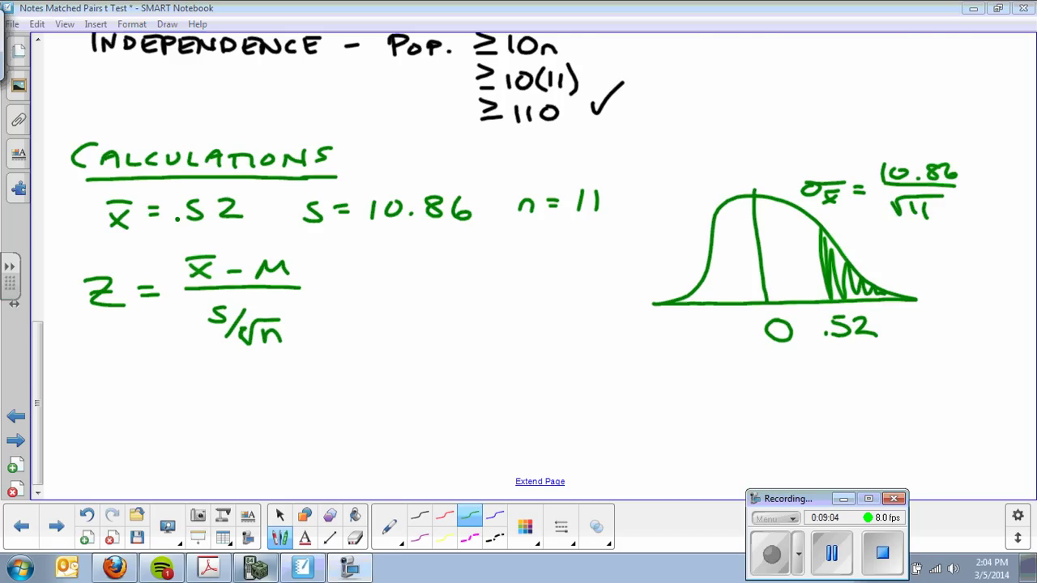
left_click_drag(879, 234, 891, 233)
left_click_drag(879, 242, 891, 241)
mouse_move(907, 231)
left_mouse_down()
mouse_move(923, 238)
mouse_move(909, 247)
mouse_move(973, 248)
left_mouse_up()
left_click(931, 245)
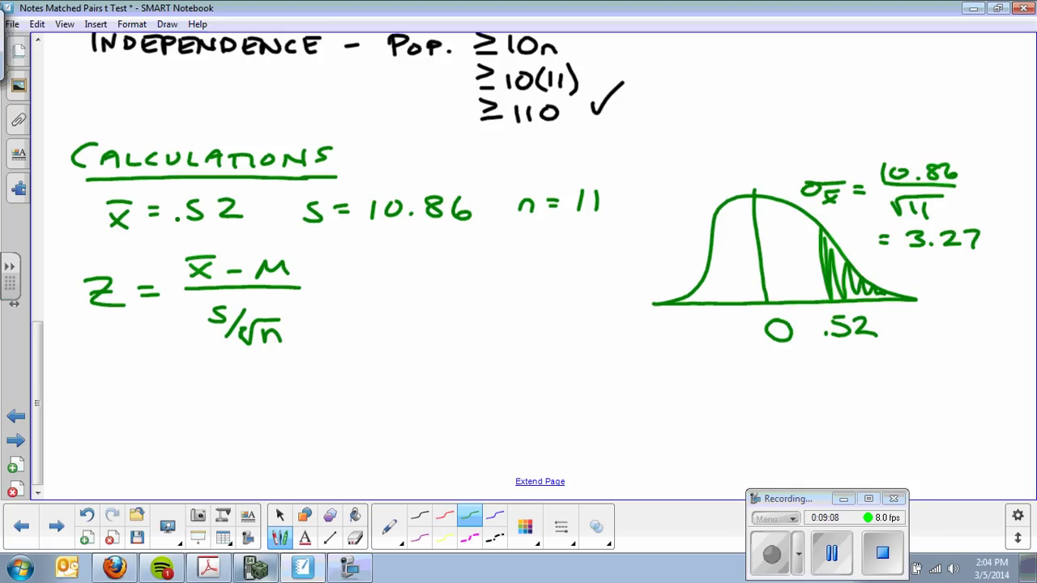
- Extend the Z formula with = (.52 − 0)/3.27 = .16
left_click_drag(317, 282, 325, 287)
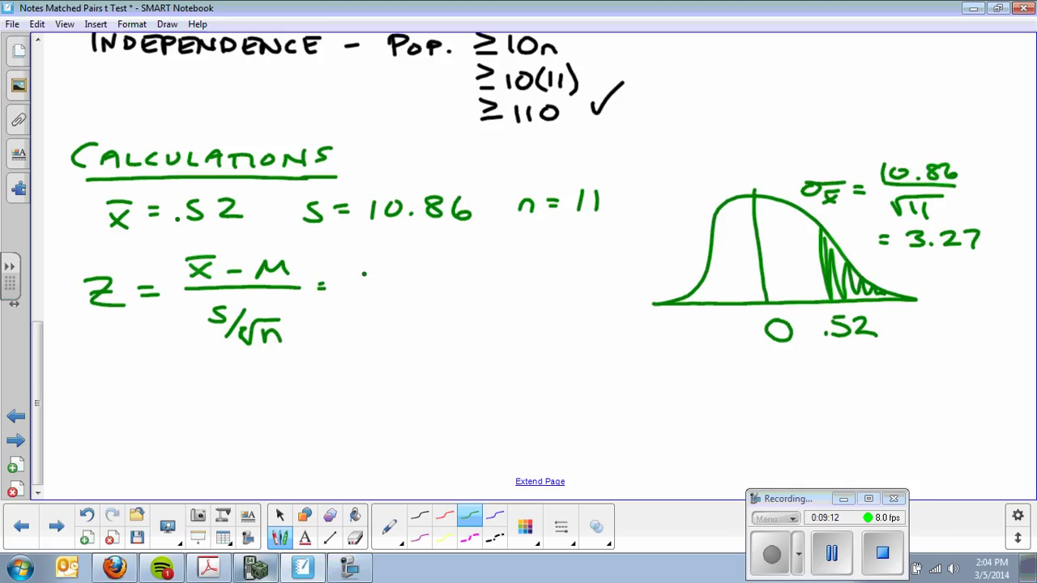
mouse_move(378, 260)
left_mouse_down()
mouse_move(376, 276)
mouse_move(389, 258)
left_mouse_up()
mouse_move(395, 260)
left_mouse_down()
mouse_move(421, 274)
mouse_move(445, 264)
left_mouse_up()
mouse_move(478, 258)
left_mouse_down()
mouse_move(460, 271)
mouse_move(481, 254)
left_mouse_up()
left_click_drag(361, 287, 493, 283)
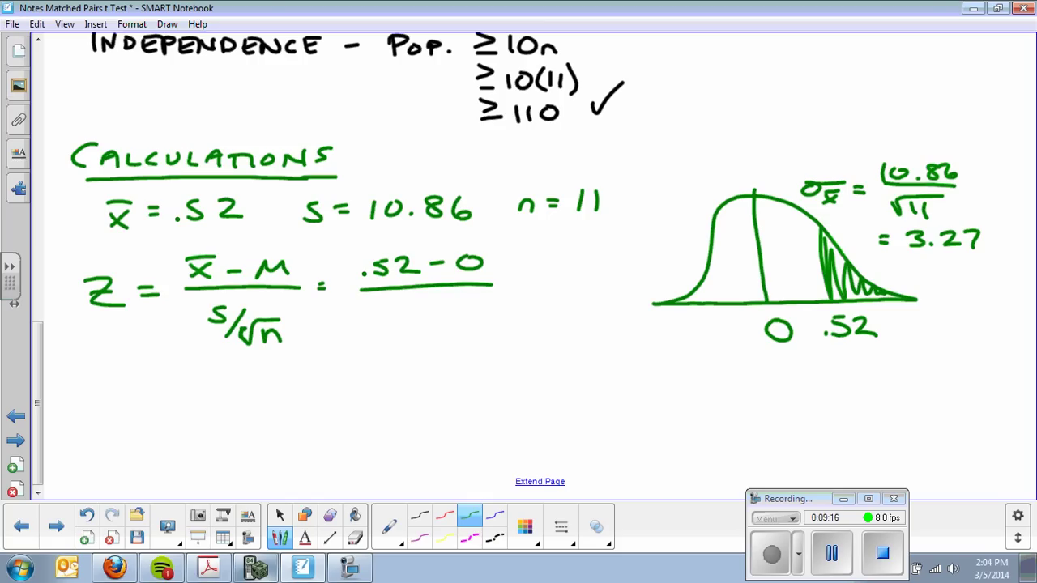
mouse_move(390, 306)
left_mouse_down()
mouse_move(392, 325)
mouse_move(448, 321)
left_mouse_up()
left_click(409, 320)
left_click_drag(514, 280, 524, 281)
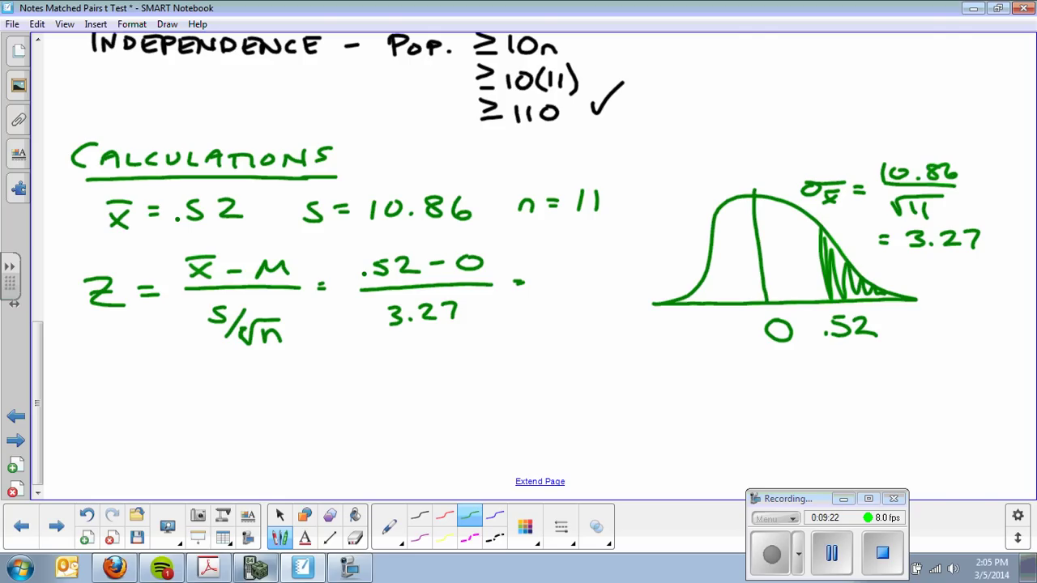
left_click(547, 304)
mouse_move(565, 279)
left_mouse_down()
mouse_move(564, 306)
mouse_move(580, 297)
left_mouse_up()
left_click(279, 515)
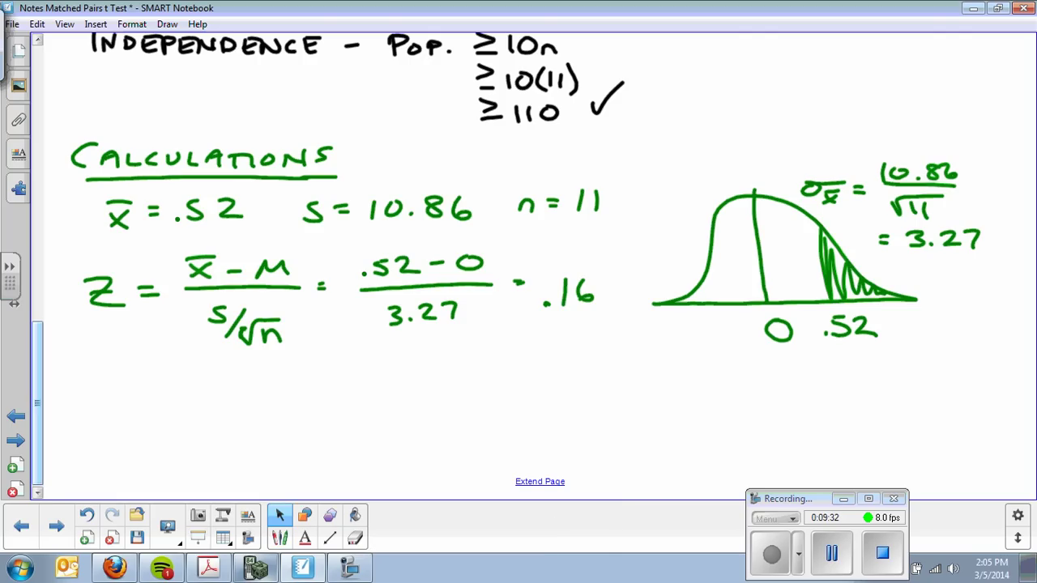
- Scroll down and write tcdf( in black below the Z calculation
scroll(519, 268, "down", 5)
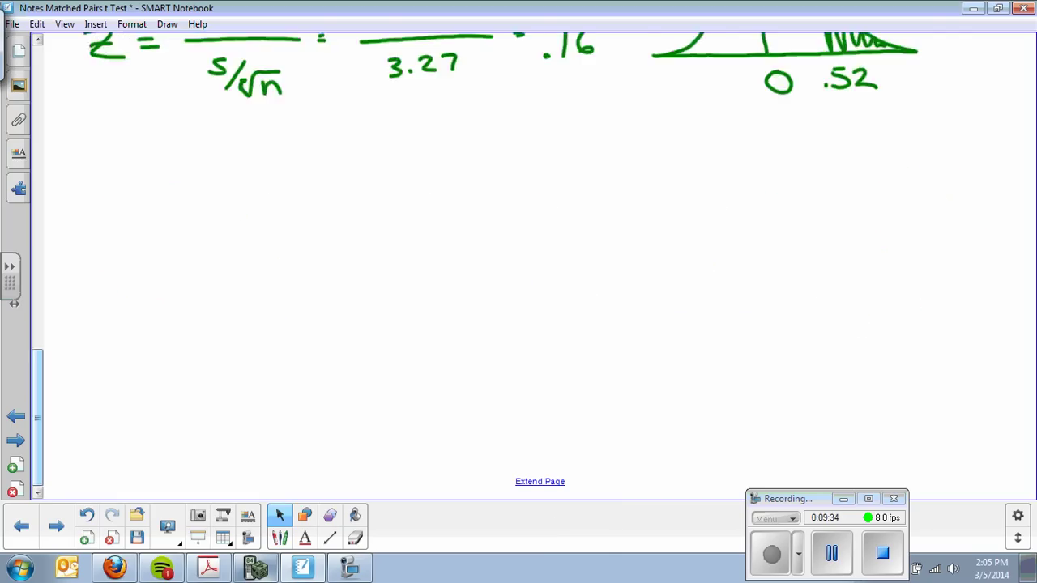
left_click_drag(36, 359, 34, 319)
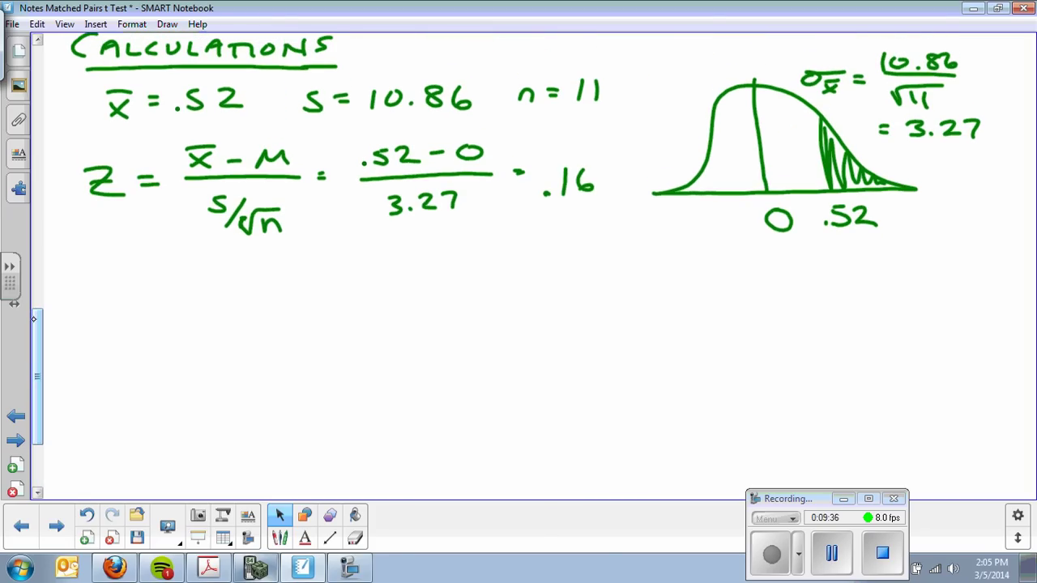
left_click(279, 538)
left_click_drag(151, 264, 162, 290)
left_click_drag(140, 279, 230, 290)
left_click(206, 275)
mouse_move(219, 279)
left_mouse_down()
mouse_move(240, 278)
mouse_move(263, 295)
left_mouse_up()
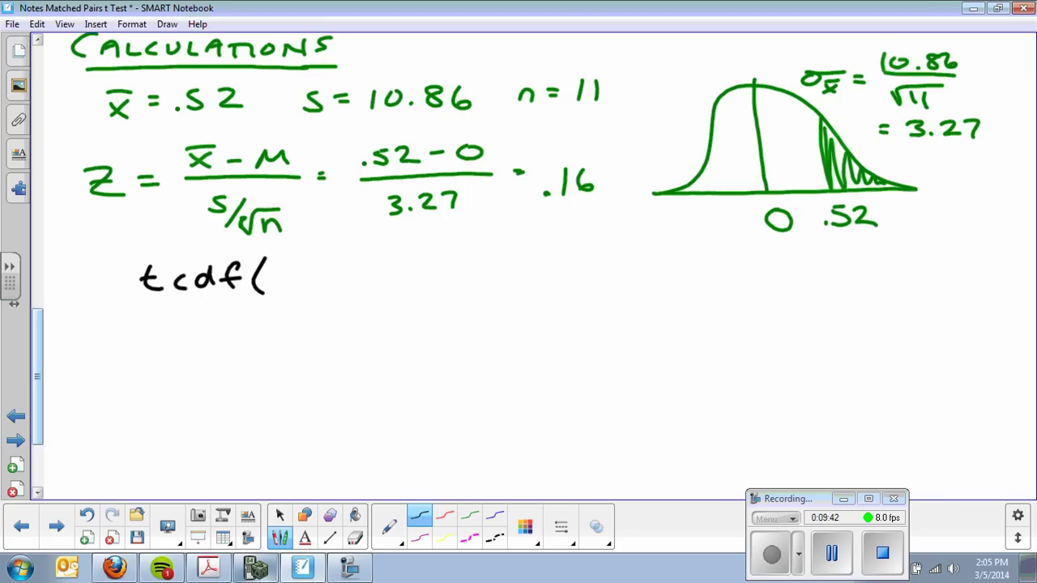
- Write df = 11 − 1 = 10 under the tcdf line
mouse_move(134, 315)
left_mouse_down()
mouse_move(122, 333)
mouse_move(136, 336)
left_mouse_up()
mouse_move(162, 303)
left_mouse_down()
mouse_move(144, 336)
mouse_move(157, 321)
left_mouse_up()
left_click_drag(169, 318, 180, 317)
left_click_drag(168, 325, 216, 333)
left_click_drag(227, 324, 248, 335)
left_click_drag(261, 320, 279, 327)
mouse_move(293, 316)
left_mouse_down()
mouse_move(293, 336)
mouse_move(312, 320)
left_mouse_up()
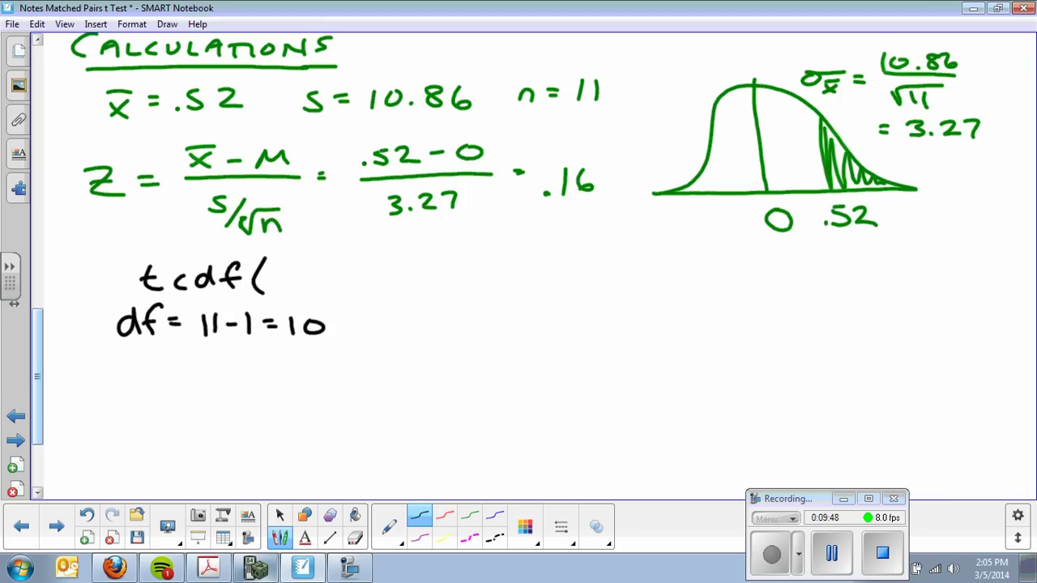
- Complete the tcdf arguments as .16, 1000, 10), then return to TI-SmartView
mouse_move(297, 264)
left_mouse_down()
mouse_move(295, 287)
mouse_move(310, 279)
mouse_move(331, 295)
mouse_move(350, 289)
left_mouse_up()
left_click_drag(377, 272, 381, 283)
mouse_move(397, 274)
left_mouse_down()
mouse_move(387, 284)
mouse_move(408, 278)
left_mouse_up()
mouse_move(422, 273)
left_mouse_down()
mouse_move(413, 282)
mouse_move(434, 277)
left_mouse_up()
mouse_move(444, 282)
left_mouse_down()
mouse_move(441, 297)
mouse_move(483, 273)
mouse_move(498, 291)
left_mouse_up()
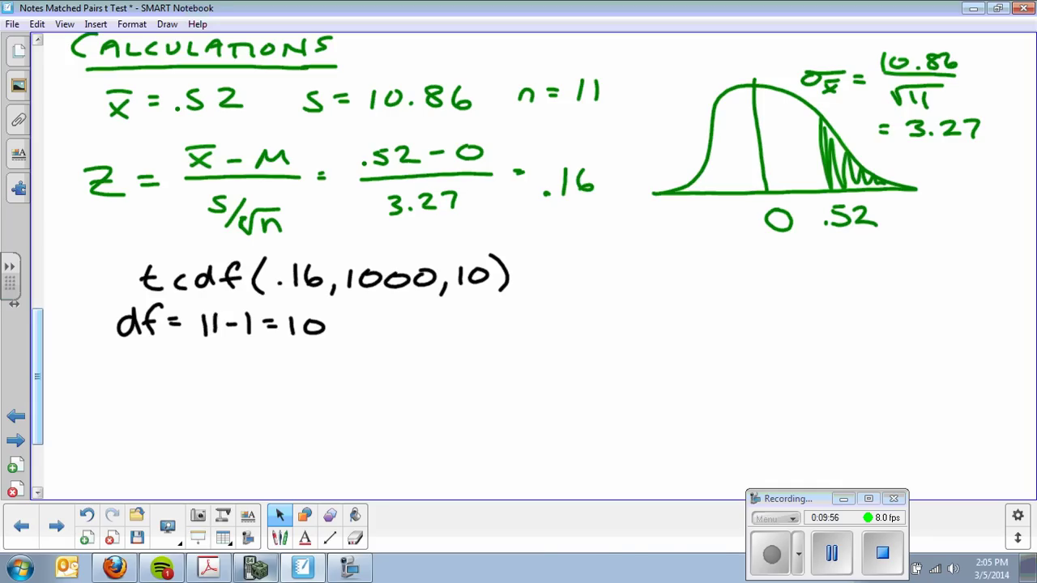
key("alt+Tab")
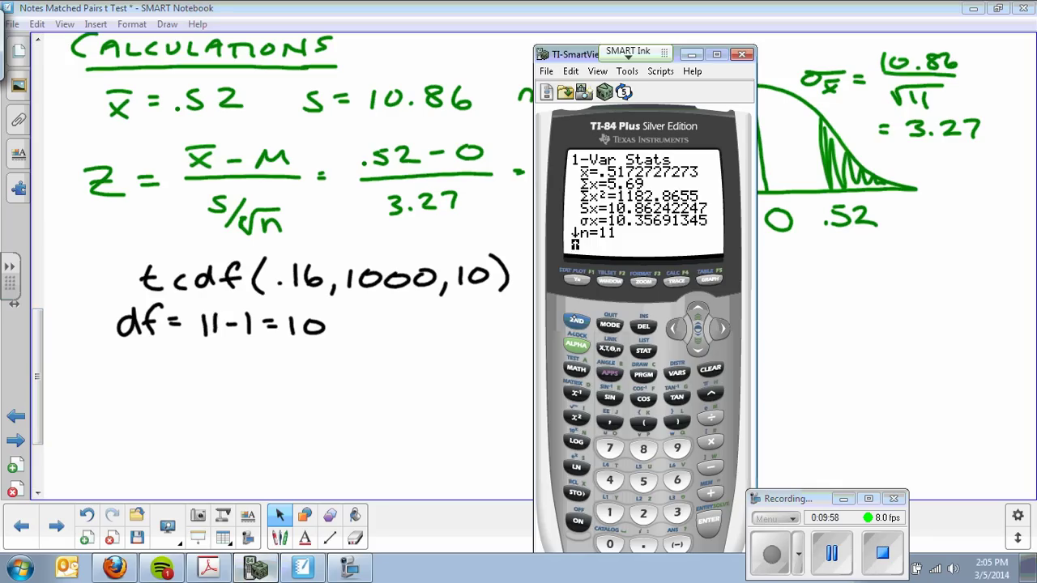
- Paste tcdf( from the calculator's distributions menu (2ND VARS, option 6)
left_click(677, 371)
left_click(698, 346)
left_click(697, 346)
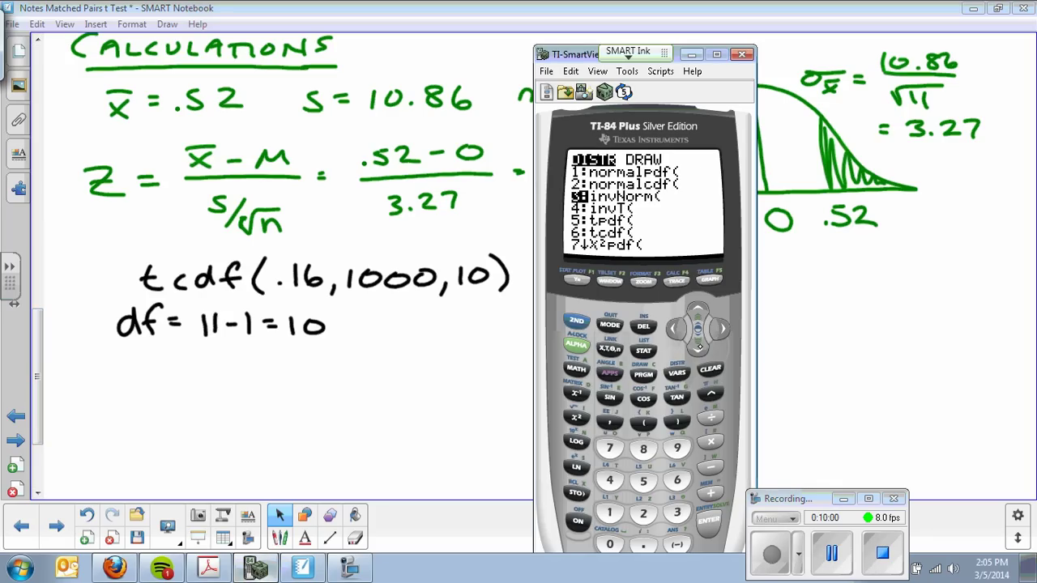
left_click(698, 347)
left_click(698, 347)
left_click(697, 346)
left_click(710, 521)
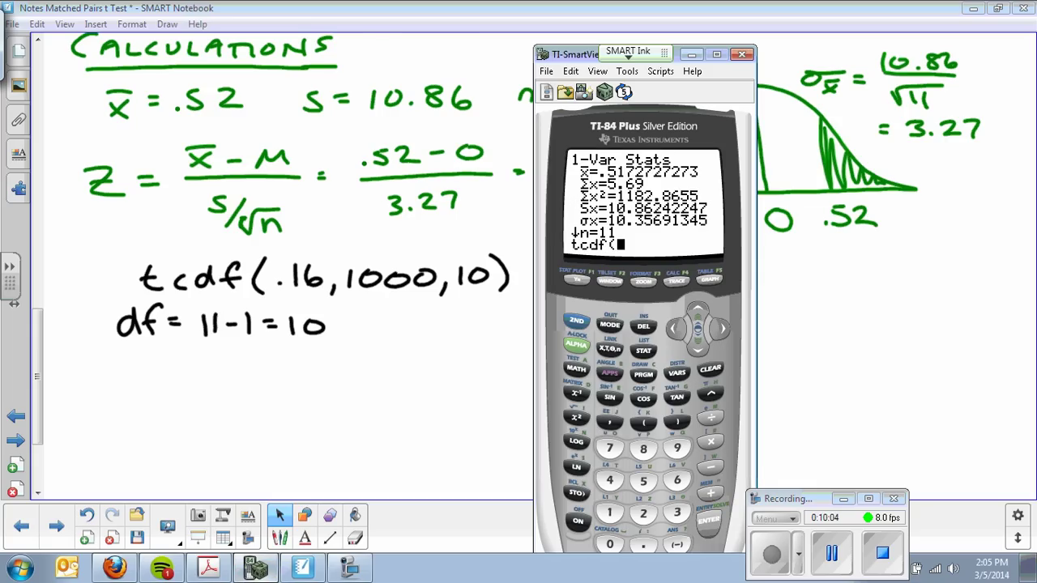
- Enter .16,1000,10) and evaluate to get .438033401, then return to the notes
left_click(644, 544)
left_click(609, 512)
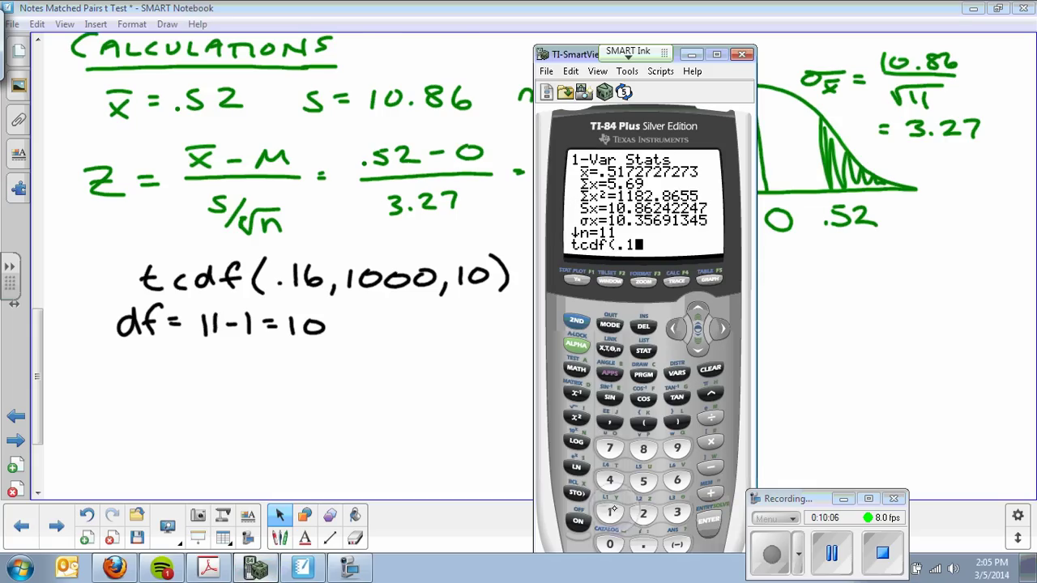
left_click(678, 480)
left_click(610, 422)
left_click(609, 512)
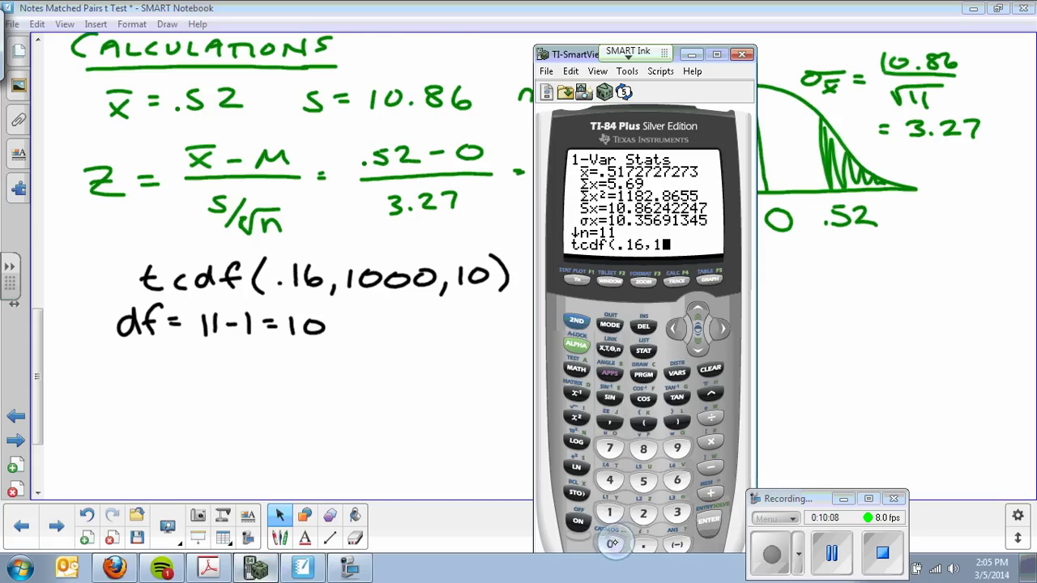
left_click(612, 544)
left_click(613, 545)
left_click(611, 544)
left_click(609, 422)
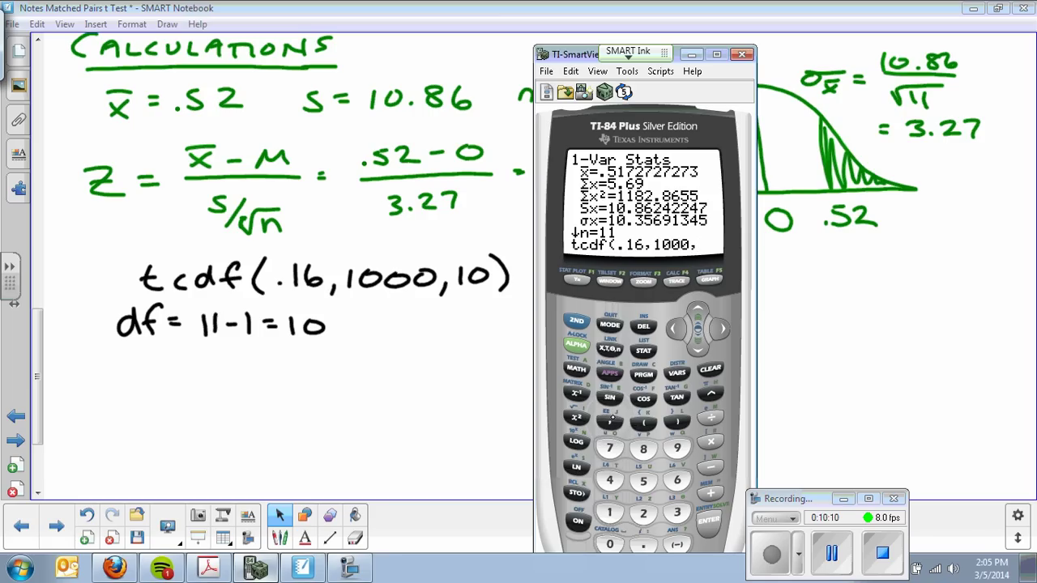
left_click(609, 512)
left_click(611, 544)
left_click(677, 422)
left_click(710, 520)
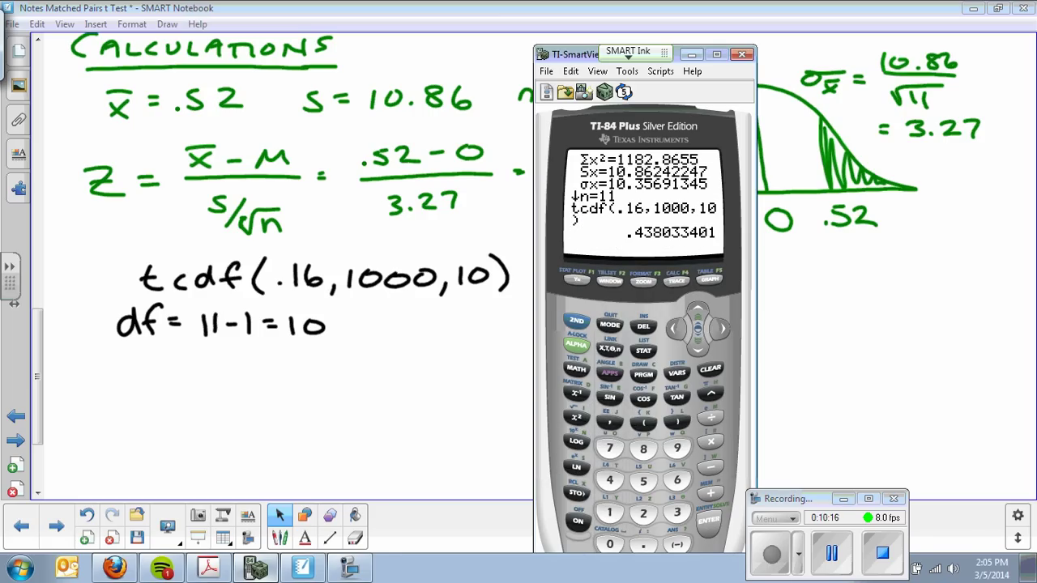
key("super+Down")
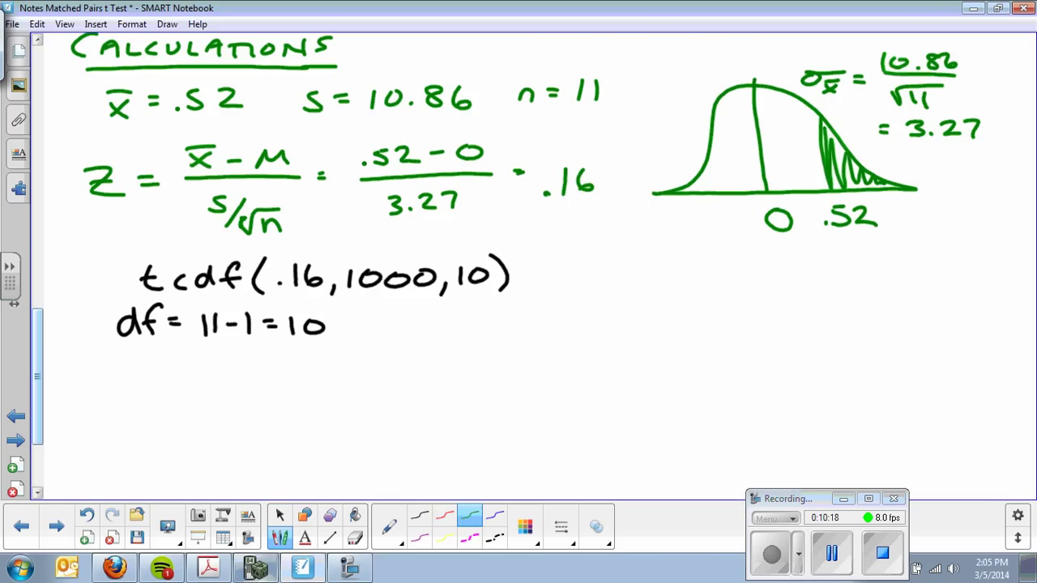
- Handwrite P-VAL = .4380 in green to the right of tcdf(.16,1000,10)
mouse_move(581, 266)
left_mouse_down()
mouse_move(581, 287)
mouse_move(583, 278)
left_mouse_up()
left_click_drag(602, 280, 633, 272)
left_click_drag(642, 273, 654, 287)
left_click_drag(644, 282, 675, 286)
left_click_drag(732, 268, 746, 289)
left_click_drag(757, 269, 755, 288)
mouse_move(788, 267)
left_mouse_down()
mouse_move(776, 287)
mouse_move(789, 270)
left_mouse_up()
left_click_drag(804, 273, 802, 274)
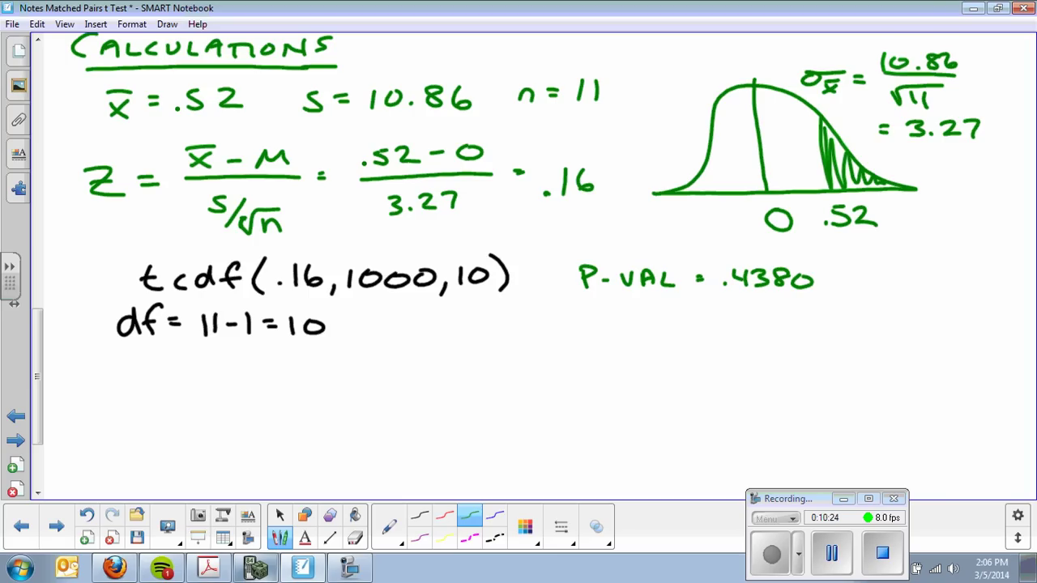
left_click(280, 515)
- Handwrite an underlined 'CONCLUSION (α = .05)' heading in black ink below the df line
left_click_drag(37, 363, 33, 403)
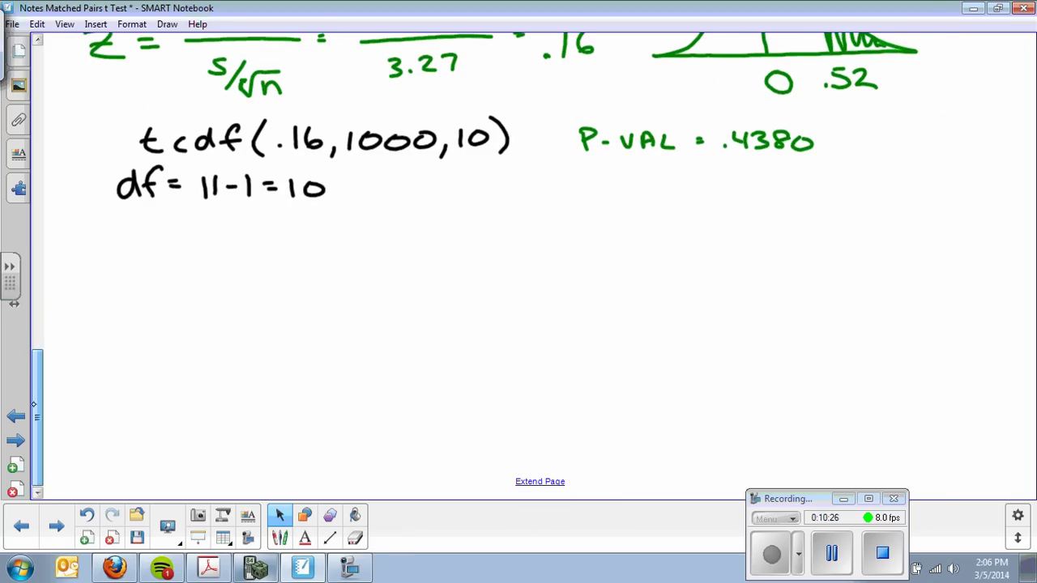
left_click(280, 538)
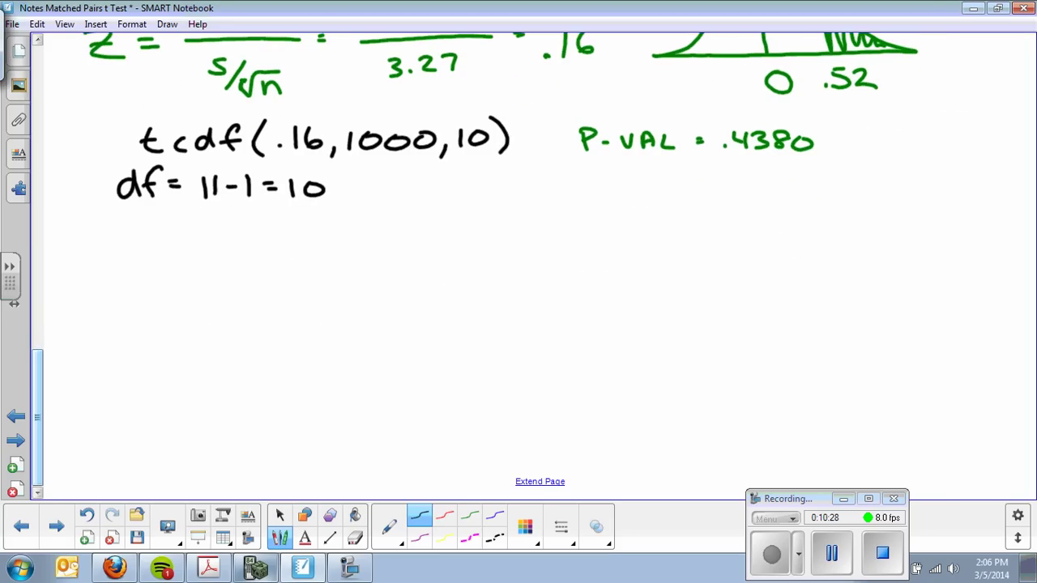
mouse_move(86, 248)
left_mouse_down()
mouse_move(131, 266)
mouse_move(197, 248)
mouse_move(203, 263)
mouse_move(274, 261)
left_mouse_up()
left_click_drag(298, 277, 84, 282)
mouse_move(324, 238)
left_mouse_down()
mouse_move(305, 273)
mouse_move(347, 264)
left_mouse_up()
mouse_move(405, 246)
left_mouse_down()
mouse_move(432, 256)
mouse_move(433, 243)
mouse_move(456, 239)
mouse_move(456, 267)
left_mouse_up()
- Begin the conclusion sentence by writing 'WE WILL FAIL TO REJECT' under the heading
mouse_move(94, 302)
left_mouse_down()
mouse_move(99, 322)
mouse_move(123, 311)
left_mouse_up()
mouse_move(121, 300)
left_mouse_down()
mouse_move(119, 320)
mouse_move(149, 317)
mouse_move(146, 303)
left_mouse_up()
left_click_drag(169, 307, 198, 300)
left_click_drag(203, 305, 202, 316)
mouse_move(214, 303)
left_mouse_down()
mouse_move(228, 316)
mouse_move(279, 321)
left_mouse_up()
left_click_drag(277, 301, 295, 300)
mouse_move(282, 309)
left_mouse_down()
mouse_move(315, 319)
mouse_move(351, 317)
left_mouse_up()
mouse_move(379, 304)
left_mouse_down()
mouse_move(379, 320)
mouse_move(395, 303)
left_mouse_up()
left_click_drag(397, 304, 429, 317)
left_click_drag(429, 300, 455, 316)
mouse_move(455, 310)
left_mouse_down()
mouse_move(481, 302)
mouse_move(517, 316)
left_mouse_up()
left_click_drag(526, 301, 574, 316)
- Continue the sentence with 'Ho: μ = 0 AT α = .05'
left_click_drag(574, 308, 590, 316)
left_click_drag(603, 303, 659, 312)
left_click_drag(673, 301, 690, 308)
left_click_drag(710, 299, 708, 301)
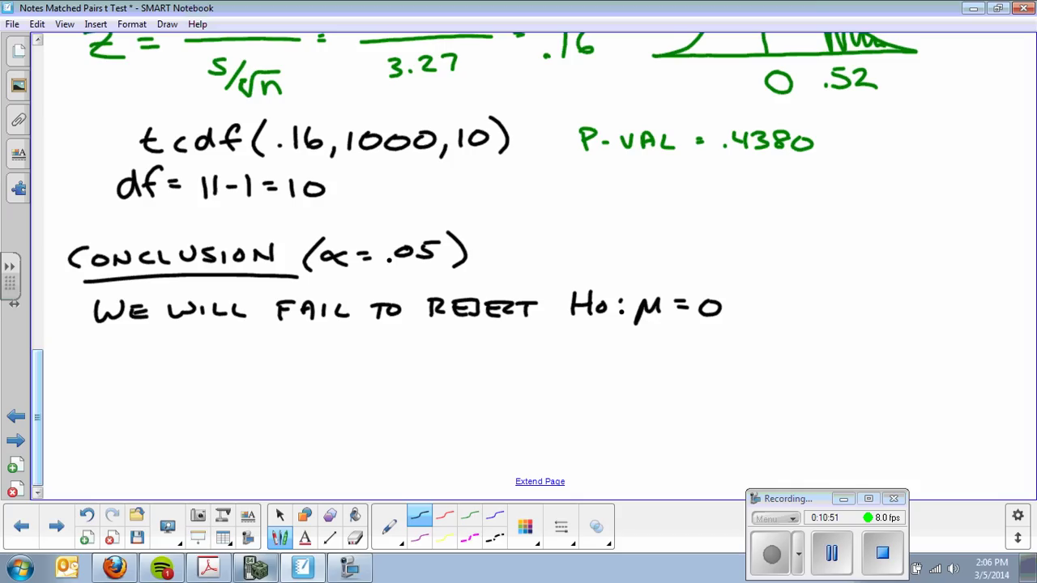
left_click_drag(761, 314, 779, 314)
left_click_drag(767, 306, 801, 296)
left_click_drag(791, 298, 789, 314)
mouse_move(839, 298)
left_mouse_down()
mouse_move(822, 304)
mouse_move(842, 312)
left_mouse_up()
mouse_move(846, 302)
left_mouse_down()
mouse_move(886, 299)
mouse_move(901, 316)
left_mouse_up()
left_click_drag(903, 297, 921, 296)
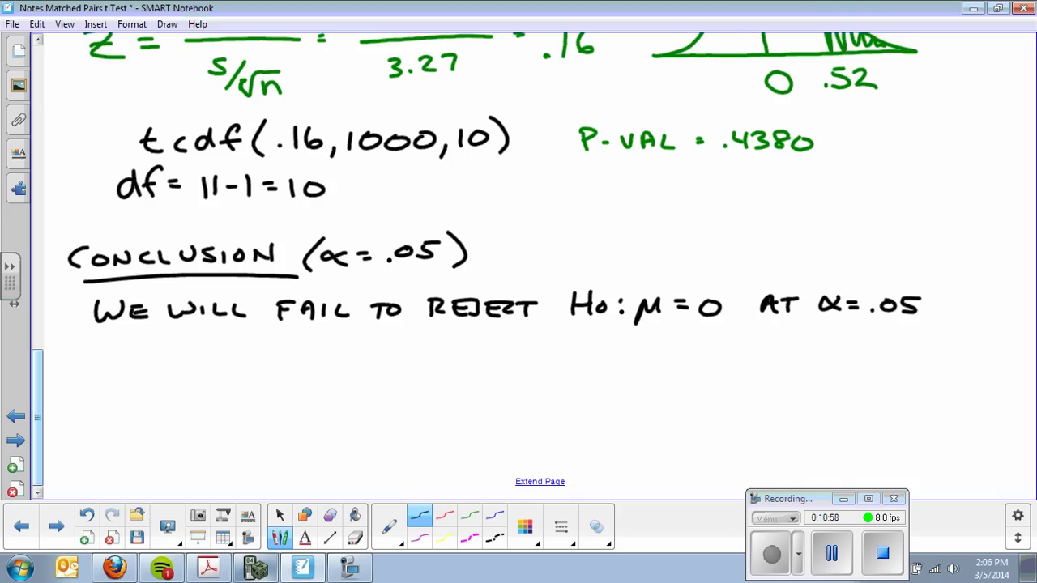
- Write 'SIGNIFICANCE BECAUSE P-VAL > α' on the next line
mouse_move(103, 342)
left_mouse_down()
mouse_move(88, 355)
mouse_move(114, 355)
left_mouse_up()
mouse_move(130, 343)
left_mouse_down()
mouse_move(130, 356)
mouse_move(160, 355)
left_mouse_up()
left_click_drag(162, 355, 162, 341)
left_click_drag(172, 341, 172, 353)
mouse_move(185, 340)
left_mouse_down()
mouse_move(185, 354)
mouse_move(200, 339)
left_mouse_up()
left_click_drag(185, 346, 195, 346)
mouse_move(204, 341)
left_mouse_down()
mouse_move(204, 354)
mouse_move(251, 357)
left_mouse_up()
mouse_move(236, 348)
left_mouse_down()
mouse_move(269, 340)
mouse_move(295, 353)
left_mouse_up()
left_click_drag(304, 340, 355, 357)
mouse_move(356, 340)
left_mouse_down()
mouse_move(357, 357)
mouse_move(394, 358)
left_mouse_up()
left_click_drag(379, 350, 392, 341)
mouse_move(410, 340)
left_mouse_down()
mouse_move(409, 357)
mouse_move(429, 340)
left_mouse_up()
mouse_move(426, 344)
left_mouse_down()
mouse_move(438, 353)
mouse_move(463, 342)
mouse_move(471, 356)
mouse_move(491, 357)
left_mouse_up()
mouse_move(518, 337)
left_mouse_down()
mouse_move(518, 359)
mouse_move(520, 350)
left_mouse_up()
left_click_drag(538, 348, 549, 348)
mouse_move(559, 343)
left_mouse_down()
mouse_move(566, 360)
mouse_move(588, 341)
mouse_move(613, 354)
left_mouse_up()
left_click_drag(629, 338, 640, 356)
left_click_drag(646, 341, 658, 350)
mouse_move(668, 352)
left_mouse_down()
mouse_move(687, 345)
mouse_move(692, 356)
mouse_move(729, 362)
mouse_move(769, 354)
left_mouse_up()
- Add '(.4380 > .05).' after P-VAL > α to close the sentence
left_click(747, 354)
mouse_move(766, 340)
left_mouse_down()
mouse_move(768, 360)
mouse_move(781, 361)
mouse_move(807, 342)
mouse_move(820, 347)
left_mouse_up()
mouse_move(841, 344)
left_mouse_down()
mouse_move(852, 352)
mouse_move(844, 360)
mouse_move(880, 350)
mouse_move(894, 365)
left_mouse_up()
left_click(865, 356)
mouse_move(896, 349)
left_mouse_down()
mouse_move(909, 348)
mouse_move(915, 366)
left_mouse_up()
left_click(932, 368)
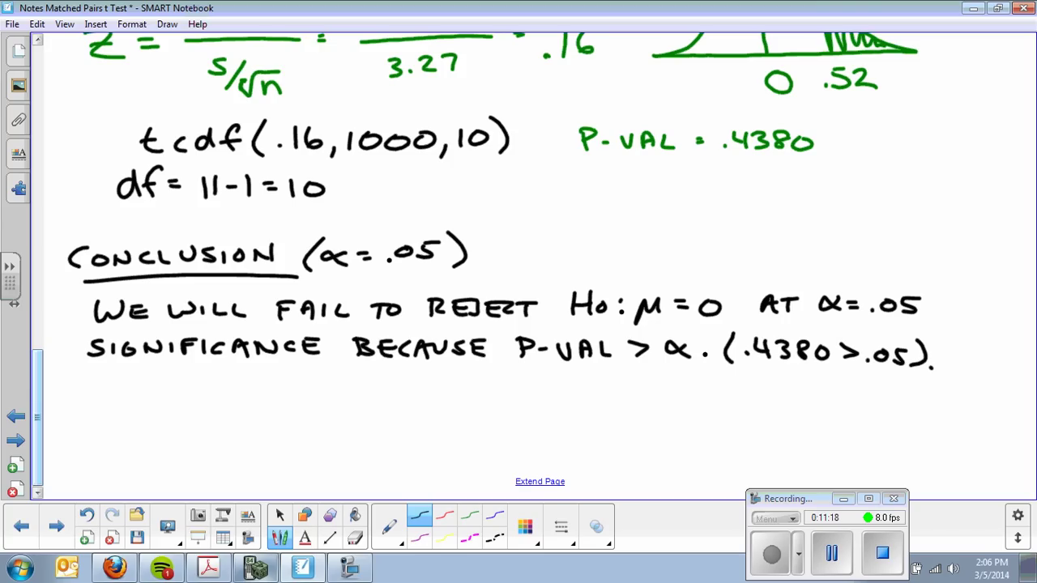
- Start a new line reading 'WE DO NOT HAVE'
mouse_move(79, 379)
left_mouse_down()
mouse_move(102, 400)
mouse_move(117, 382)
left_mouse_up()
mouse_move(114, 384)
left_mouse_down()
mouse_move(132, 400)
mouse_move(130, 390)
left_mouse_up()
left_click_drag(113, 378, 165, 400)
mouse_move(165, 383)
left_mouse_down()
mouse_move(167, 401)
mouse_move(186, 388)
left_mouse_up()
mouse_move(219, 397)
left_mouse_down()
mouse_move(219, 384)
mouse_move(230, 398)
left_mouse_up()
mouse_move(235, 383)
left_mouse_down()
mouse_move(235, 397)
mouse_move(248, 384)
left_mouse_up()
mouse_move(269, 384)
left_mouse_down()
mouse_move(269, 401)
mouse_move(280, 384)
left_mouse_up()
mouse_move(302, 379)
left_mouse_down()
mouse_move(303, 400)
mouse_move(316, 390)
left_mouse_up()
left_click_drag(316, 379, 316, 400)
mouse_move(322, 400)
left_mouse_down()
mouse_move(336, 379)
mouse_move(350, 400)
left_mouse_up()
mouse_move(327, 391)
left_mouse_down()
mouse_move(378, 381)
mouse_move(395, 398)
left_mouse_up()
mouse_move(402, 382)
left_mouse_down()
mouse_move(402, 401)
mouse_move(420, 400)
left_mouse_up()
- Continue the line with 'EVIDENCE TO CONCLUDE'
left_click_drag(402, 381, 437, 381)
left_click_drag(444, 383, 453, 398)
mouse_move(454, 382)
left_mouse_down()
mouse_move(455, 399)
mouse_move(473, 398)
left_mouse_up()
left_click_drag(474, 385, 488, 392)
mouse_move(494, 400)
left_mouse_down()
mouse_move(494, 382)
mouse_move(509, 382)
left_mouse_up()
left_click_drag(524, 383, 525, 399)
mouse_move(531, 384)
left_mouse_down()
mouse_move(546, 400)
mouse_move(546, 381)
mouse_move(587, 383)
left_mouse_up()
left_click(582, 387)
mouse_move(580, 382)
left_mouse_down()
mouse_move(580, 401)
mouse_move(599, 397)
left_mouse_up()
mouse_move(645, 384)
left_mouse_down()
mouse_move(645, 400)
mouse_move(679, 385)
left_mouse_up()
left_click_drag(679, 386, 705, 400)
mouse_move(711, 384)
left_mouse_down()
mouse_move(712, 401)
mouse_move(722, 400)
left_mouse_up()
left_click_drag(729, 386, 750, 404)
mouse_move(750, 386)
left_mouse_down()
mouse_move(751, 403)
mouse_move(769, 406)
left_mouse_up()
mouse_move(769, 406)
left_mouse_down()
mouse_move(855, 397)
mouse_move(842, 405)
left_mouse_up()
- Erase the mistaken 'MO' after CONCLUDE and write 'LISTENING' in its place
left_click(354, 538)
left_click(279, 538)
left_click_drag(860, 390, 852, 408)
mouse_move(873, 394)
left_mouse_down()
mouse_move(873, 409)
mouse_move(885, 392)
left_mouse_up()
left_click_drag(883, 395, 885, 410)
mouse_move(885, 410)
left_mouse_down()
mouse_move(894, 412)
mouse_move(897, 393)
left_mouse_up()
left_click_drag(887, 404, 895, 403)
mouse_move(898, 396)
left_mouse_down()
mouse_move(903, 412)
mouse_move(927, 413)
left_mouse_up()
mouse_move(935, 400)
left_mouse_down()
mouse_move(935, 416)
mouse_move(950, 415)
left_mouse_up()
mouse_move(951, 399)
left_mouse_down()
mouse_move(951, 415)
mouse_move(975, 413)
left_mouse_up()
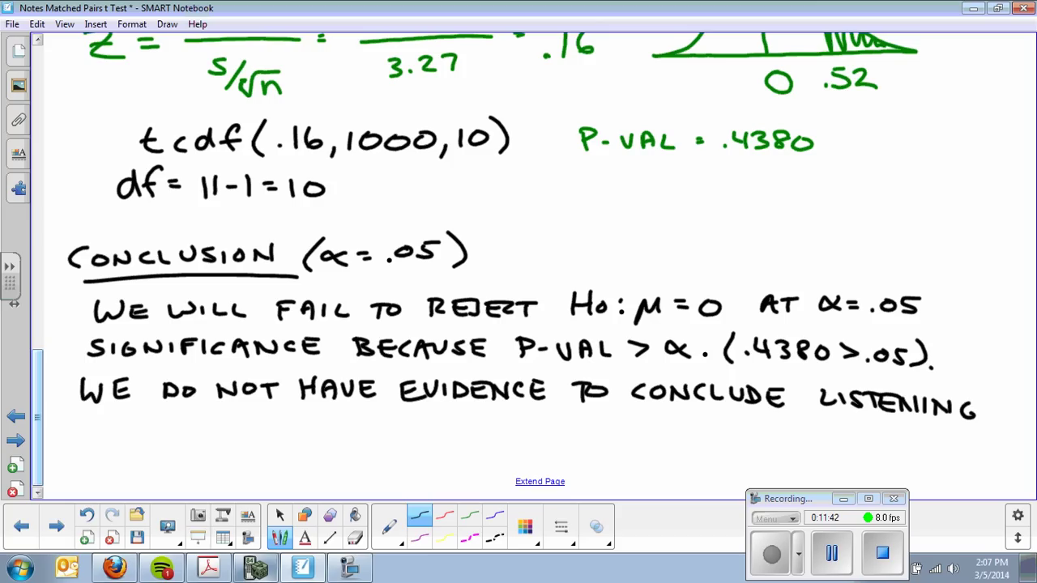
- Write 'TO MOZART' at the start of the next line
left_click_drag(87, 426, 110, 425)
mouse_move(99, 426)
left_mouse_down()
mouse_move(97, 444)
mouse_move(112, 426)
left_mouse_up()
mouse_move(151, 436)
left_mouse_down()
mouse_move(155, 426)
mouse_move(176, 438)
mouse_move(188, 428)
left_mouse_up()
left_click_drag(197, 423, 243, 441)
mouse_move(230, 443)
left_mouse_down()
mouse_move(238, 422)
mouse_move(256, 423)
mouse_move(267, 441)
left_mouse_up()
left_click_drag(269, 421, 290, 421)
left_click_drag(280, 422, 278, 443)
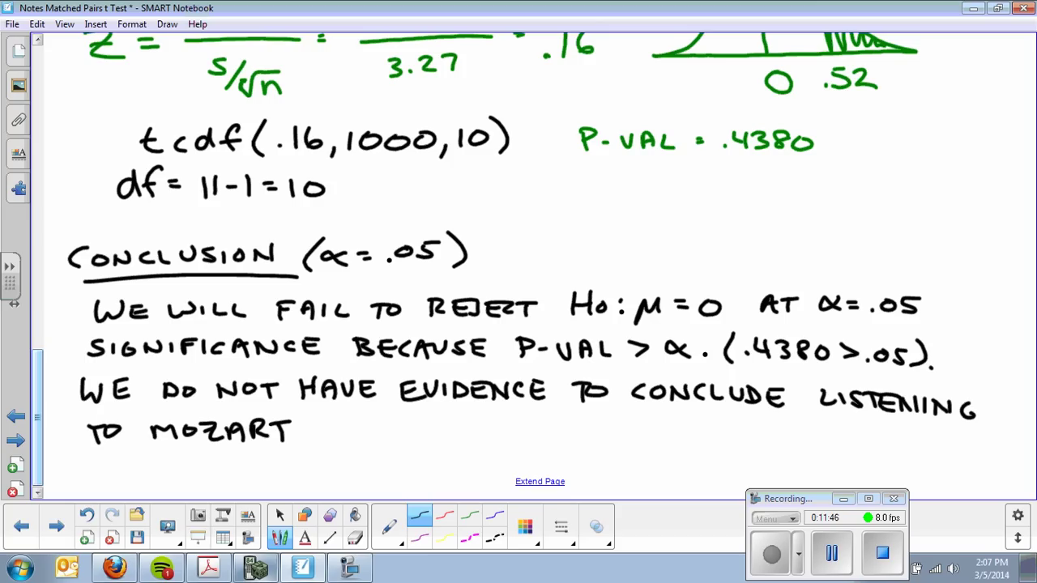
scroll(934, 366, "up", 15)
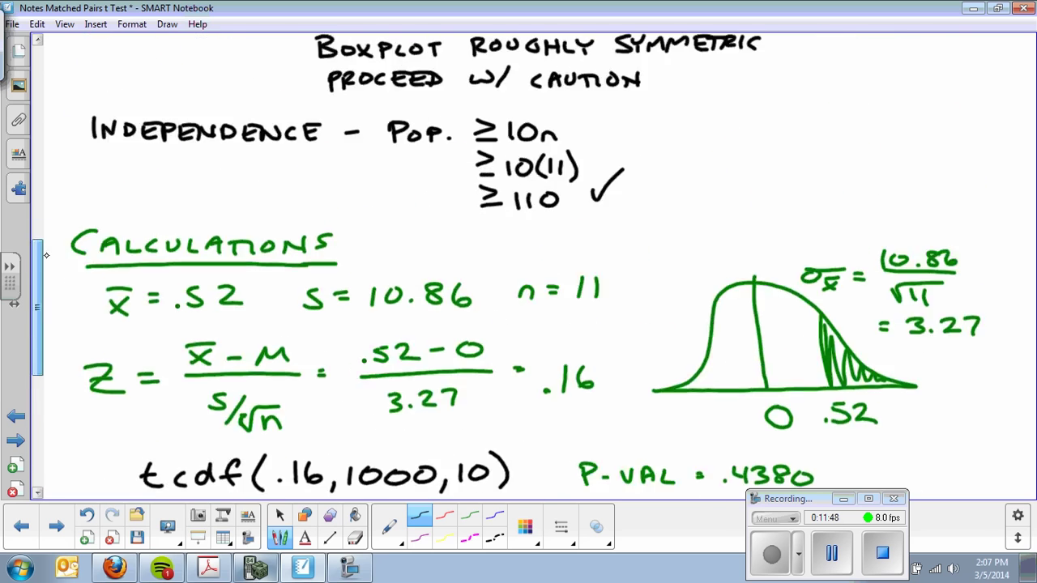
scroll(50, 159, "up", 5)
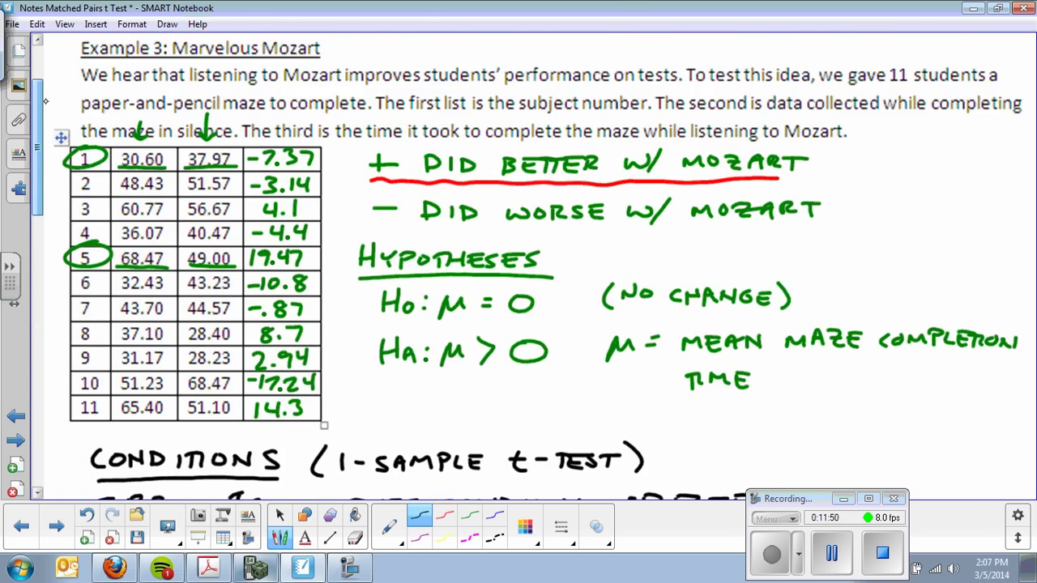
scroll(45, 101, "up", 1)
scroll(45, 100, "down", 12)
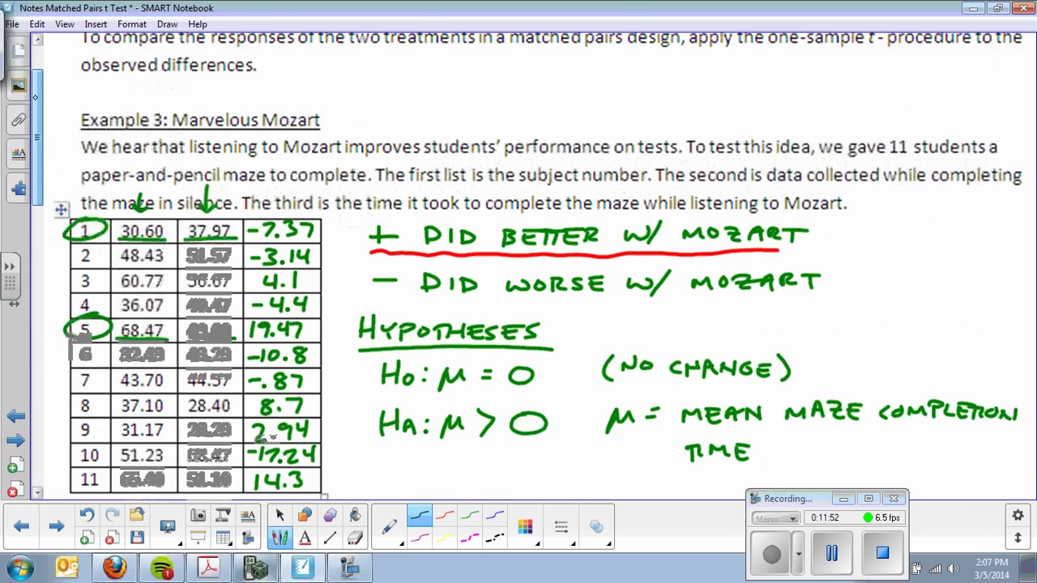
scroll(519, 268, "down", 5)
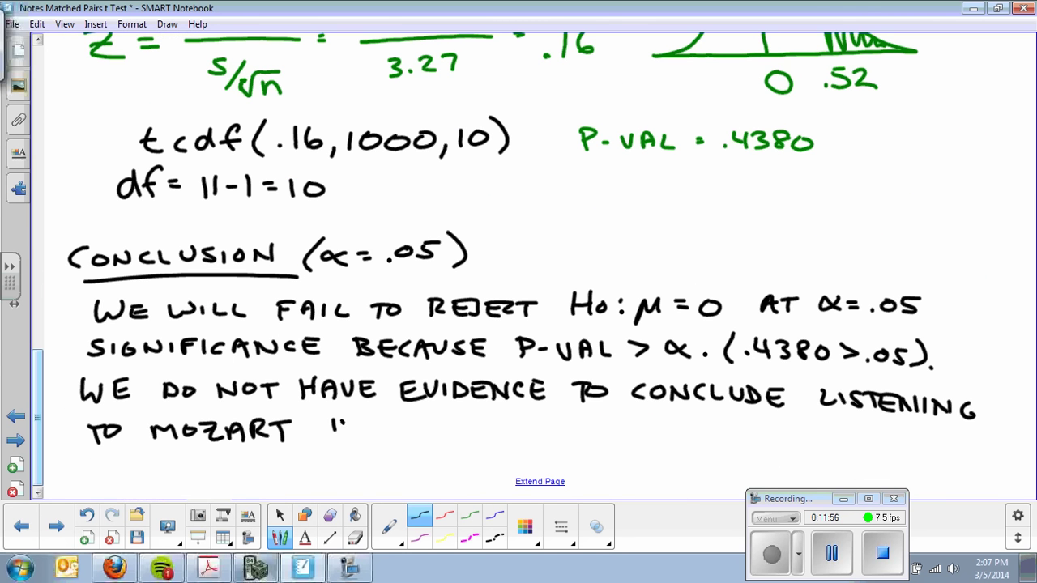
- Write 'IMPROVES STUDENTS'' after TO MOZART
mouse_move(350, 431)
left_mouse_down()
mouse_move(407, 433)
mouse_move(430, 421)
left_mouse_up()
left_click_drag(444, 419, 455, 419)
mouse_move(458, 418)
left_mouse_down()
mouse_move(467, 436)
mouse_move(481, 436)
left_mouse_up()
mouse_move(524, 422)
left_mouse_down()
mouse_move(514, 435)
mouse_move(527, 438)
left_mouse_up()
mouse_move(530, 424)
left_mouse_down()
mouse_move(541, 424)
mouse_move(538, 438)
left_mouse_up()
left_click_drag(553, 422, 574, 437)
mouse_move(573, 422)
left_mouse_down()
mouse_move(585, 435)
mouse_move(633, 427)
mouse_move(699, 442)
left_mouse_up()
left_click_drag(699, 426, 715, 442)
- Finish the sentence with 'PERFORMANCE'
mouse_move(716, 424)
left_mouse_down()
mouse_move(732, 425)
mouse_move(737, 441)
left_mouse_up()
left_click_drag(737, 424, 753, 441)
left_click_drag(755, 425, 818, 442)
left_click_drag(820, 442, 831, 436)
left_click_drag(838, 442, 853, 426)
mouse_move(865, 427)
left_mouse_down()
mouse_move(864, 443)
mouse_move(888, 446)
left_mouse_up()
left_click_drag(871, 435, 892, 425)
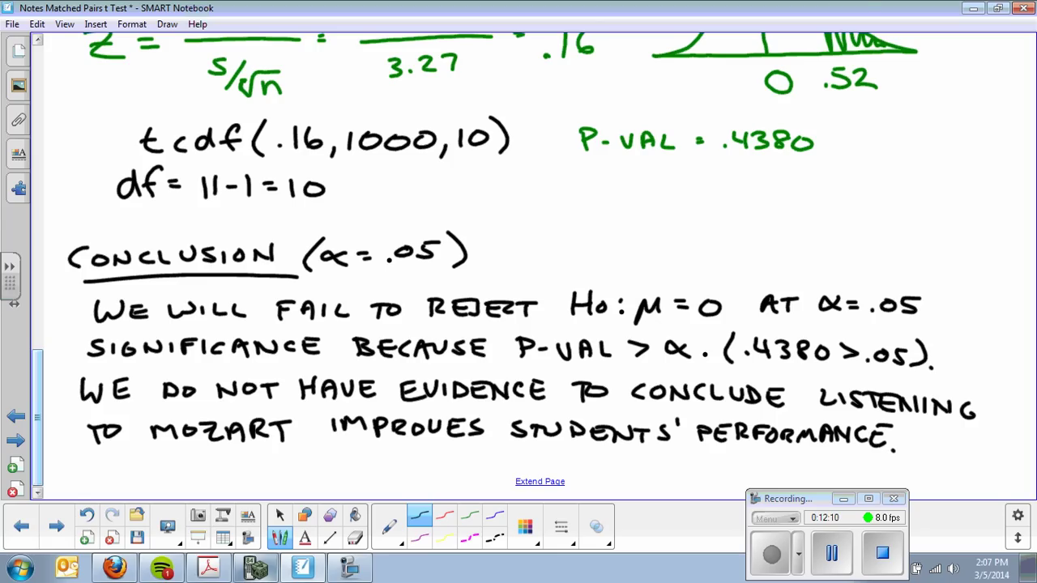
- Switch to the Select arrow and scroll up to the hypotheses and data table
left_click(280, 515)
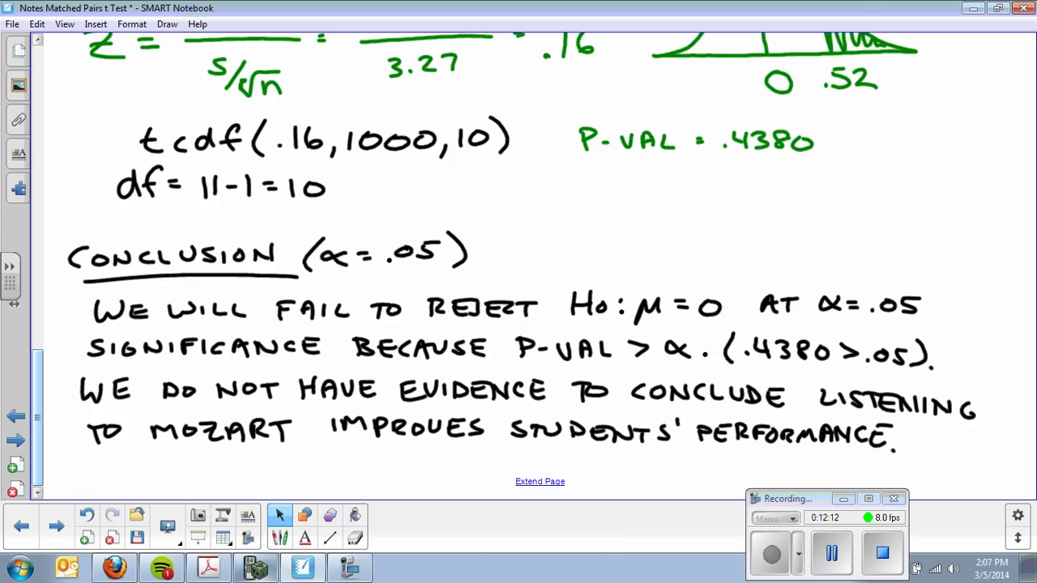
scroll(504, 276, "up", 5)
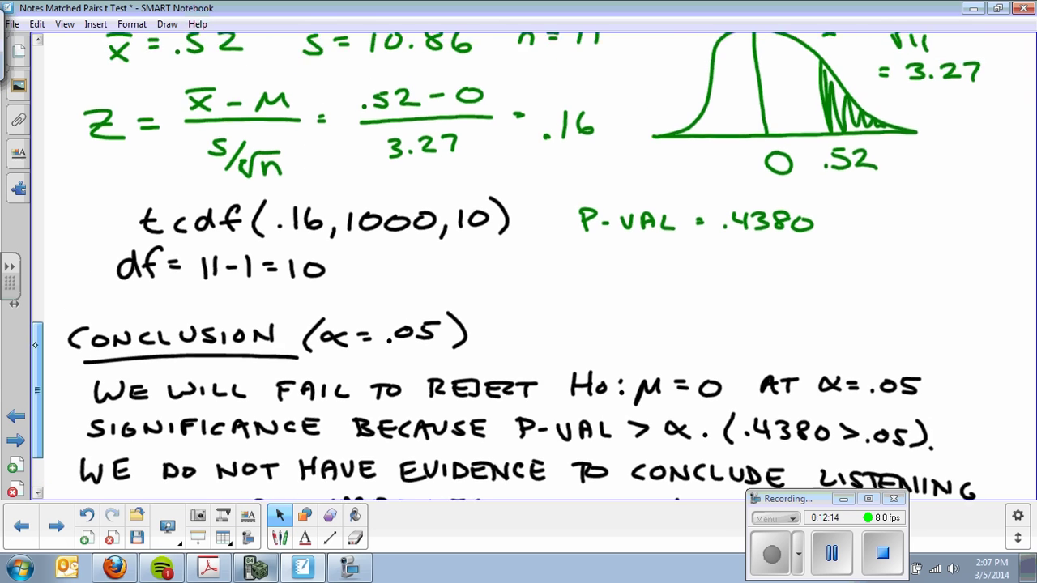
scroll(504, 276, "up", 2)
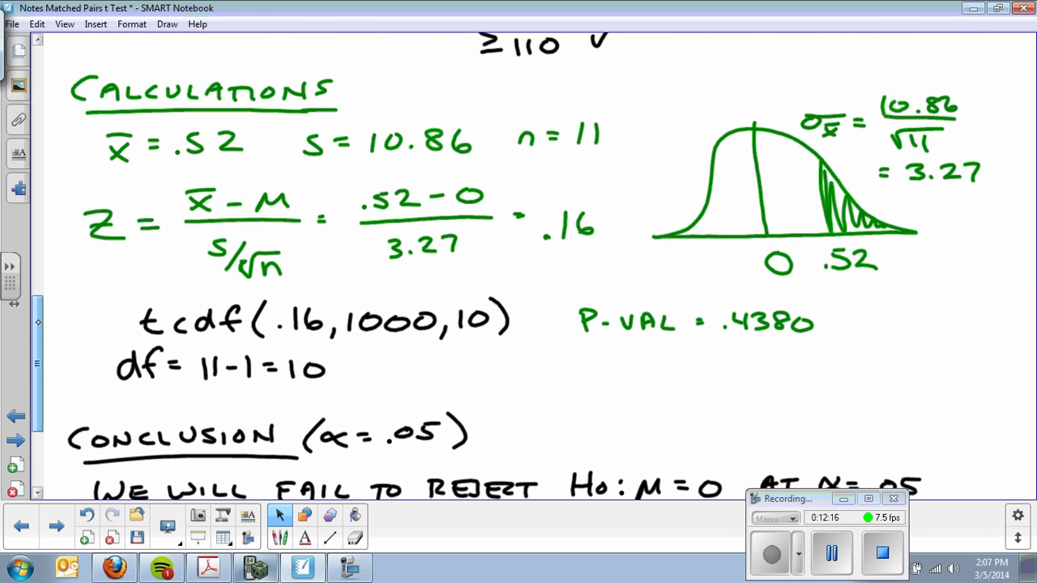
left_click_drag(37, 322, 51, 133)
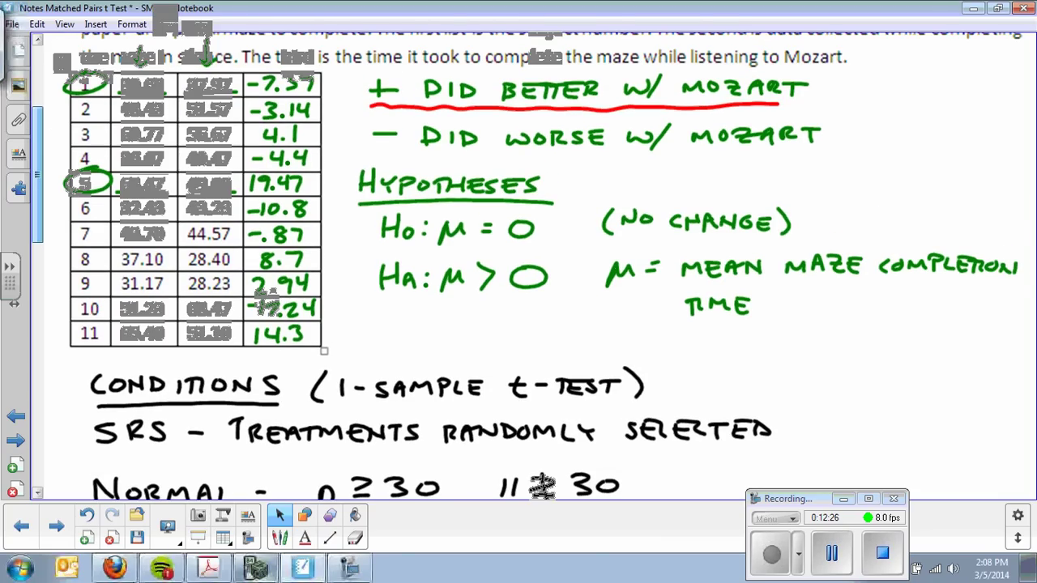
- Erase 'maze completion time' from the μ definition and write 'difference' after 'μ = mean' in green ink
left_click(355, 538)
left_click_drag(851, 268, 996, 268)
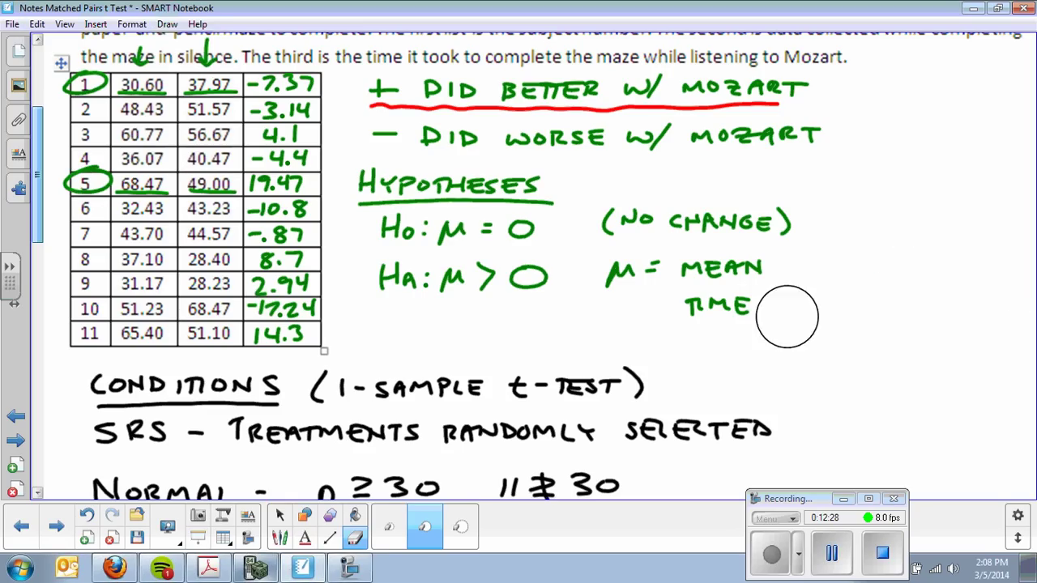
left_click_drag(787, 316, 689, 320)
left_click(279, 516)
left_click(280, 538)
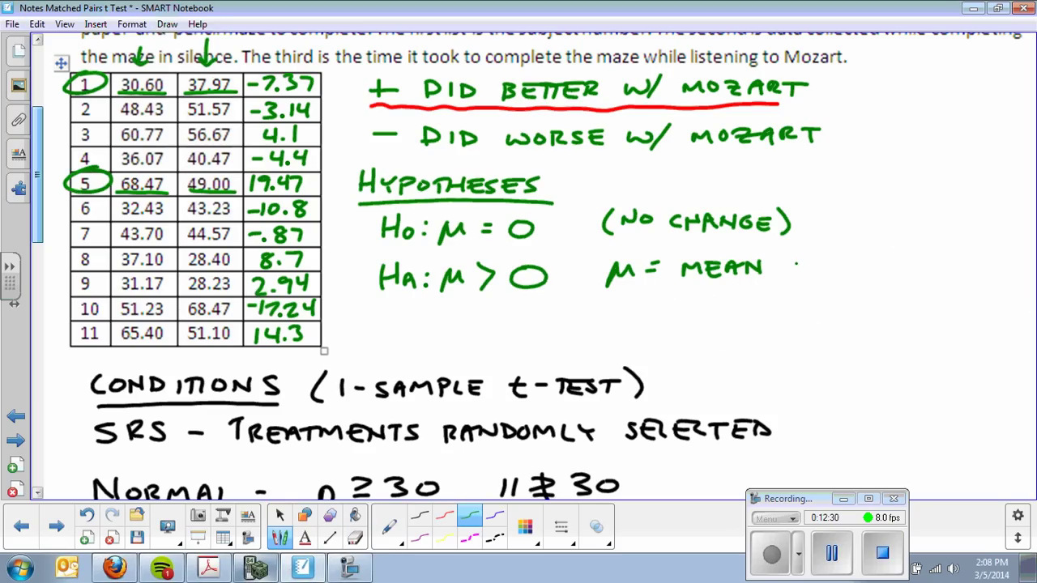
mouse_move(797, 261)
left_mouse_down()
mouse_move(801, 277)
mouse_move(847, 263)
left_mouse_up()
left_click_drag(835, 268, 844, 268)
mouse_move(856, 263)
left_mouse_down()
mouse_move(857, 278)
mouse_move(890, 279)
mouse_move(907, 264)
mouse_move(929, 279)
mouse_move(946, 264)
mouse_move(947, 278)
left_mouse_up()
mouse_move(967, 265)
left_mouse_down()
mouse_move(967, 278)
mouse_move(986, 282)
left_mouse_up()
left_click_drag(975, 272, 986, 273)
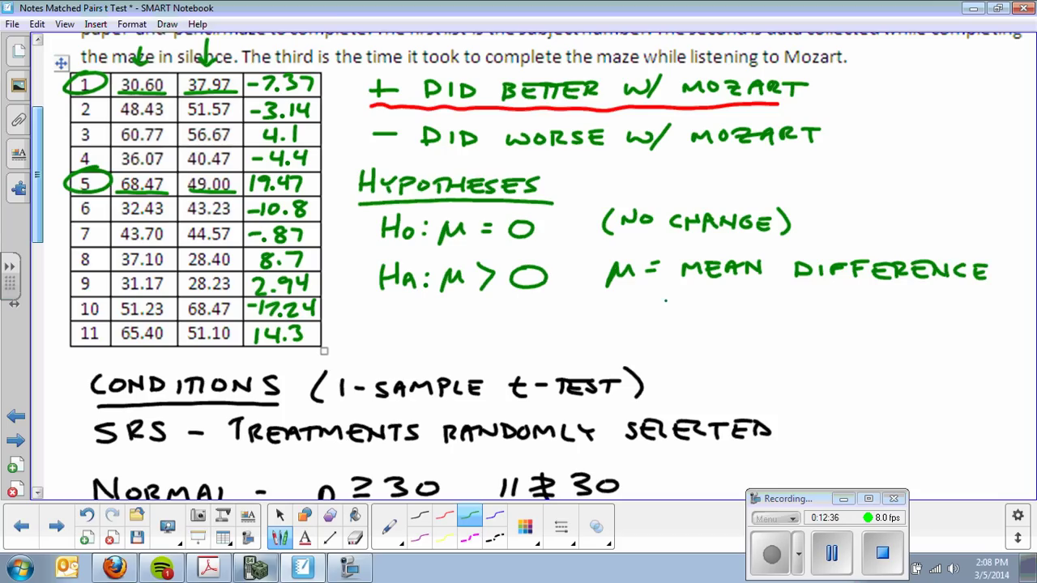
- Write 'in maze completion time' to complete the μ definition
left_click_drag(666, 300, 666, 316)
left_click_drag(673, 316, 770, 314)
mouse_move(782, 302)
left_mouse_down()
mouse_move(782, 314)
mouse_move(822, 313)
left_mouse_up()
left_click_drag(831, 300, 893, 314)
left_click_drag(898, 300, 909, 307)
mouse_move(912, 299)
left_mouse_down()
mouse_move(925, 298)
mouse_move(924, 315)
left_mouse_up()
mouse_move(935, 302)
left_mouse_down()
mouse_move(935, 315)
mouse_move(950, 300)
left_mouse_up()
left_click_drag(962, 314, 978, 300)
left_click_drag(765, 332, 789, 331)
mouse_move(799, 333)
left_mouse_down()
mouse_move(798, 342)
mouse_move(838, 347)
left_mouse_up()
left_click_drag(827, 329, 837, 329)
left_click_drag(827, 338, 836, 339)
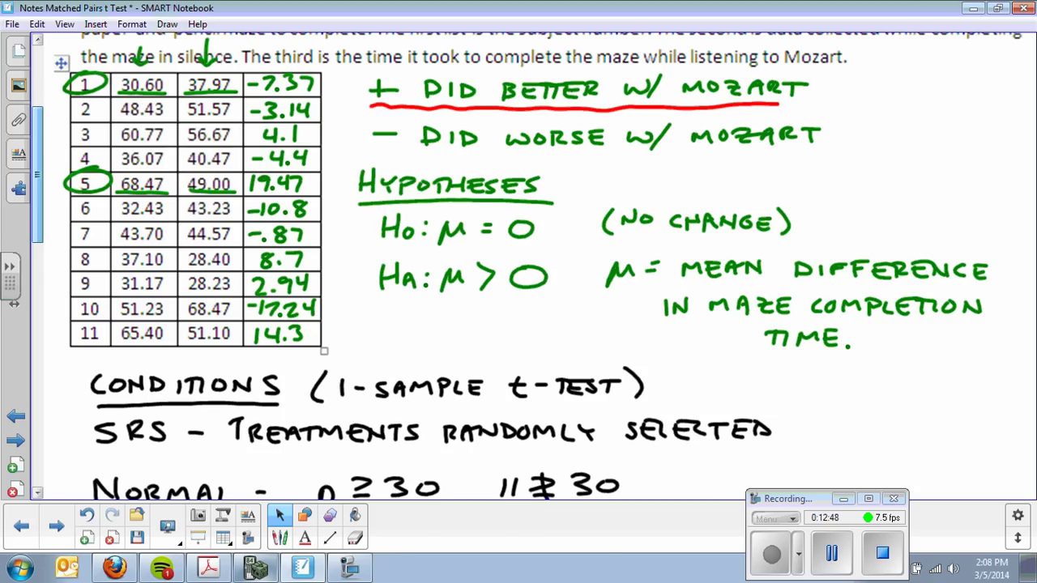
- Highlight the fourth (differences) column in yellow with the highlighter pen
left_click(389, 527)
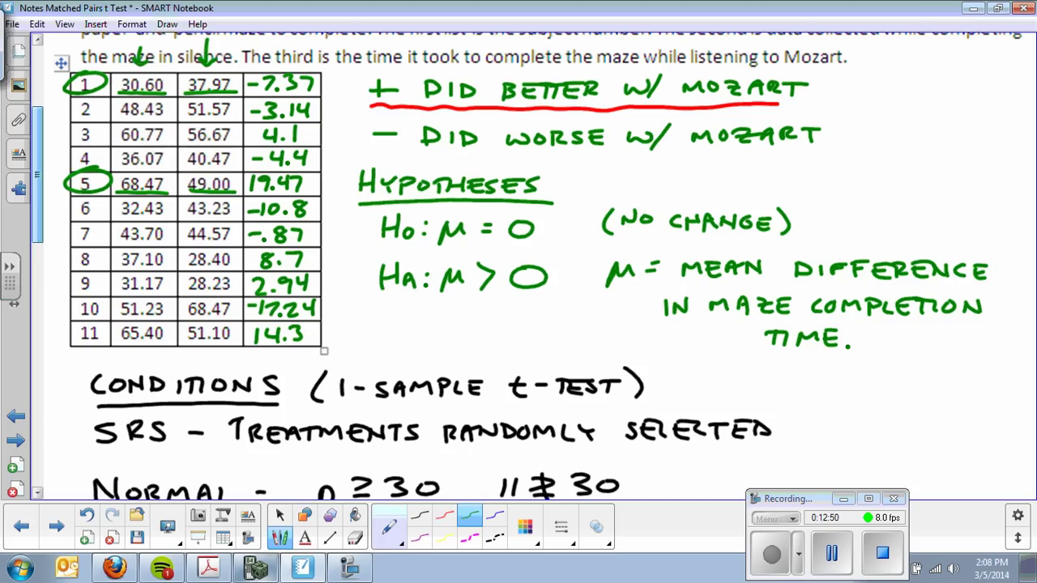
left_click(312, 408)
left_click_drag(282, 58, 272, 346)
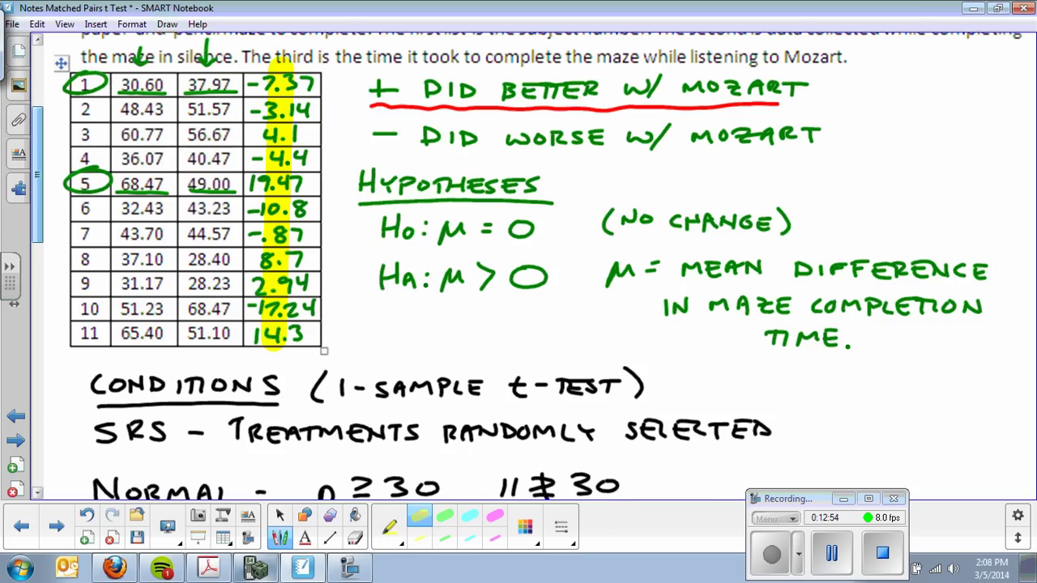